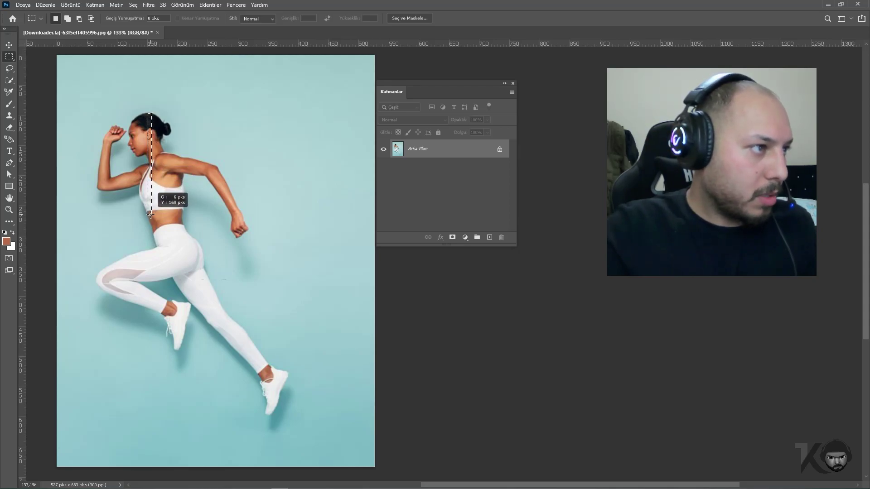
Step: Copy the selected 6 px wide head-to-torso strip to a new layer and stretch it into a wide block over the back arm
{"action": "key", "text": "ctrl+j"}
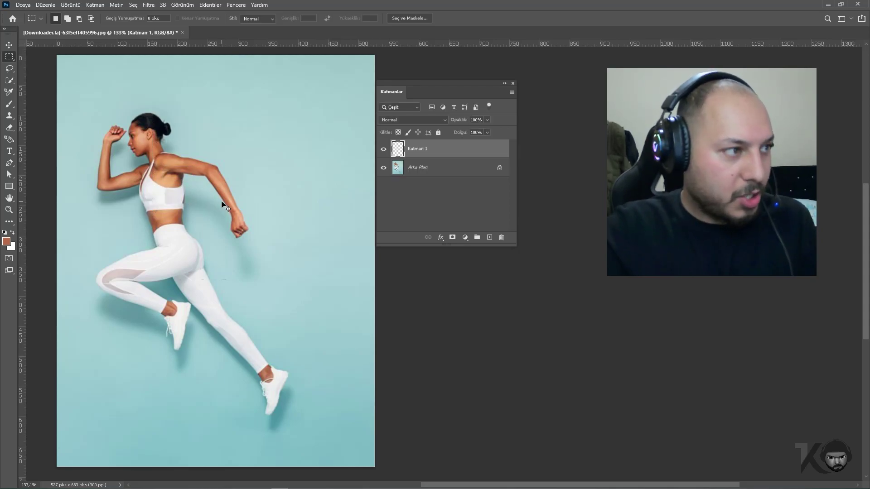
{"action": "key", "text": "ctrl+t"}
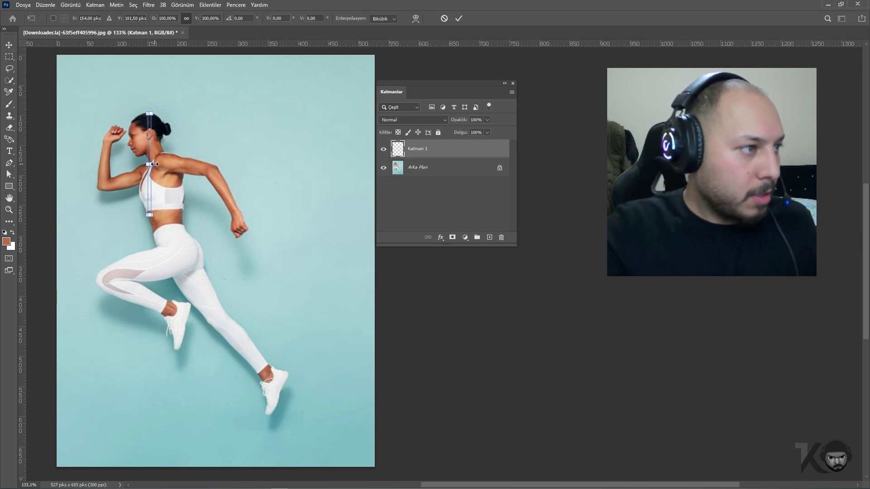
{"action": "left_click_drag", "start_coordinate": [155, 164], "coordinate": [284, 151]}
{"action": "key", "text": "Return"}
{"action": "key", "text": "m"}
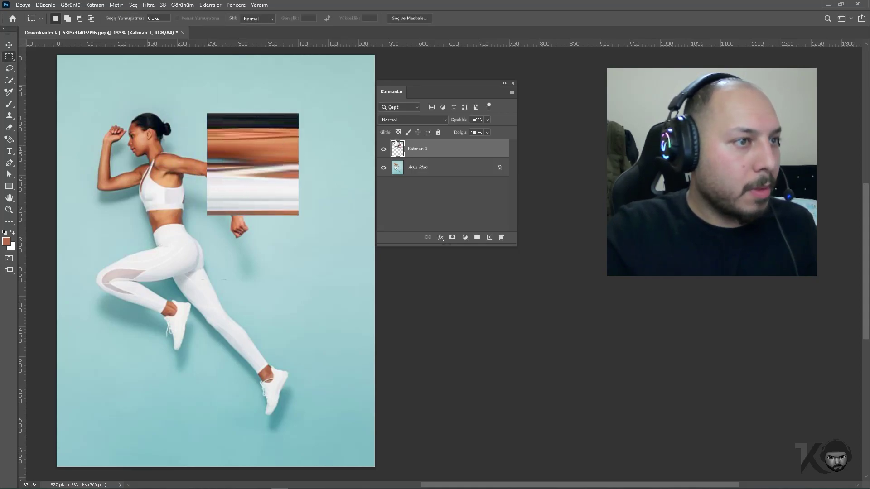
Step: Copy a narrow vertical strip of the hips from the background to a new layer, stretching it to match directly below the first block
{"action": "left_click", "coordinate": [386, 168]}
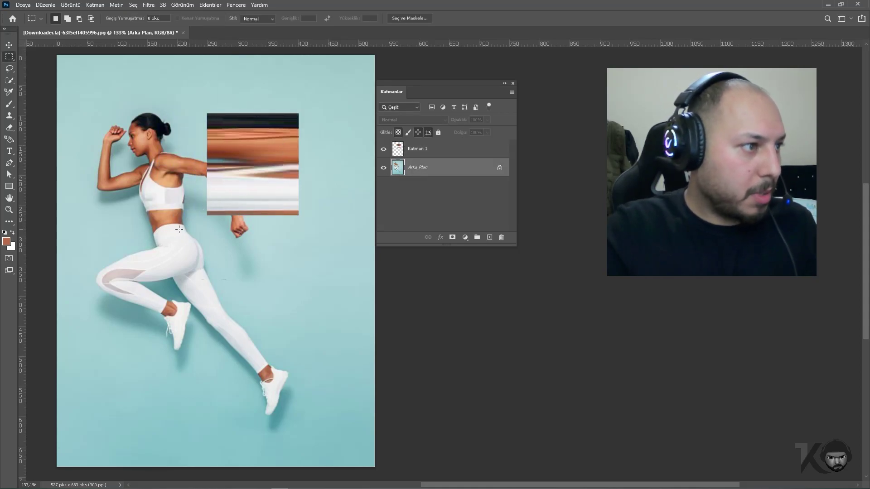
{"action": "mouse_move", "coordinate": [169, 222]}
{"action": "left_mouse_down"}
{"action": "mouse_move", "coordinate": [170, 279]}
{"action": "mouse_move", "coordinate": [212, 245]}
{"action": "mouse_move", "coordinate": [205, 253]}
{"action": "mouse_move", "coordinate": [283, 246]}
{"action": "left_mouse_up"}
{"action": "key", "text": "ctrl+j"}
{"action": "key", "text": "ctrl+t"}
{"action": "left_click_drag", "start_coordinate": [260, 245], "coordinate": [209, 246]}
{"action": "left_click_drag", "start_coordinate": [209, 246], "coordinate": [209, 246]}
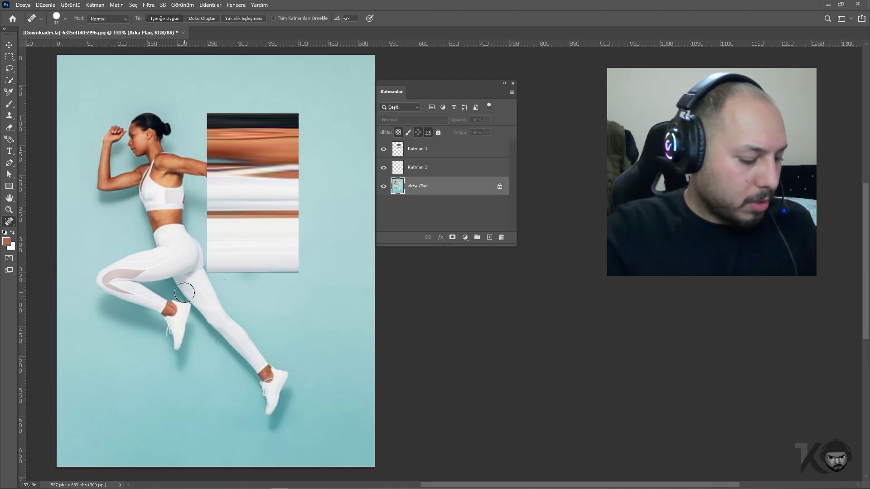
Step: Copy a narrow strip of the front ankle and shoe to a new layer and stretch it to match beneath the hip block
{"action": "left_click_drag", "start_coordinate": [170, 304], "coordinate": [229, 327]}
{"action": "key", "text": "ctrl+j"}
{"action": "key", "text": "ctrl+t"}
{"action": "left_click_drag", "start_coordinate": [207, 324], "coordinate": [278, 294]}
{"action": "left_click_drag", "start_coordinate": [247, 295], "coordinate": [208, 295]}
{"action": "key", "text": "Return"}
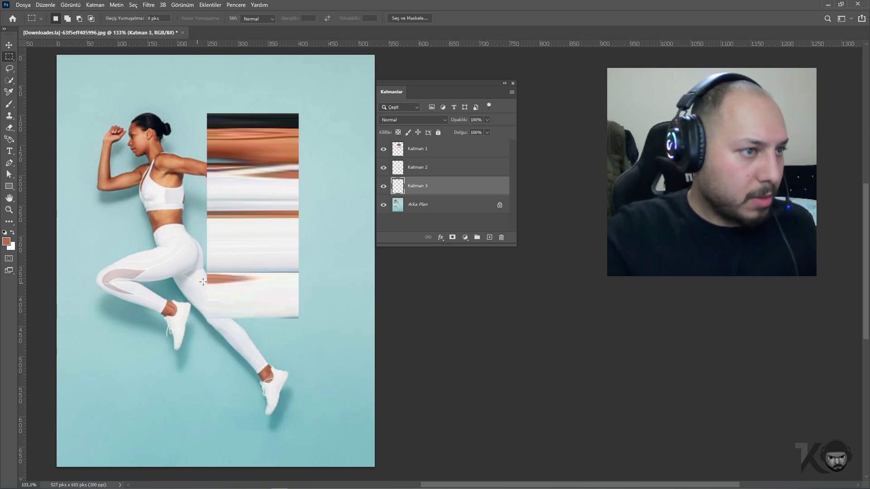
Step: Copy a narrow strip of the rear ankle and shoe from the background to a new layer and stretch it beneath the third block
{"action": "key", "text": "alt+["}
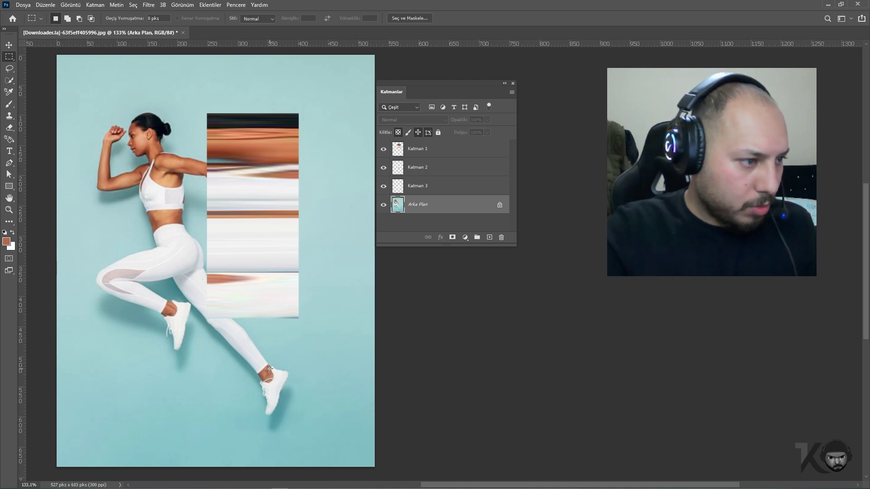
{"action": "mouse_move", "coordinate": [272, 413]}
{"action": "left_mouse_down"}
{"action": "mouse_move", "coordinate": [268, 366]}
{"action": "mouse_move", "coordinate": [309, 388]}
{"action": "left_mouse_up"}
{"action": "key", "text": "ctrl+j"}
{"action": "key", "text": "ctrl+t"}
{"action": "mouse_move", "coordinate": [295, 385]}
{"action": "left_mouse_down"}
{"action": "mouse_move", "coordinate": [284, 338]}
{"action": "mouse_move", "coordinate": [207, 343]}
{"action": "left_mouse_up"}
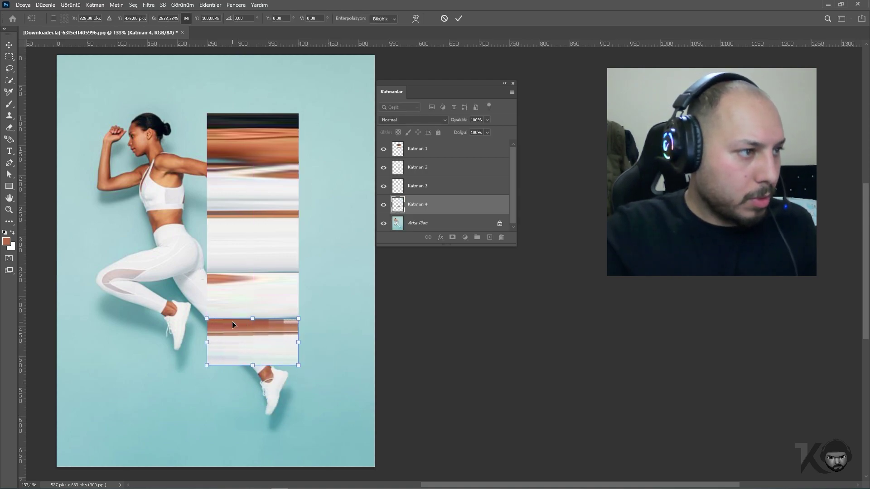
{"action": "key", "text": "Return"}
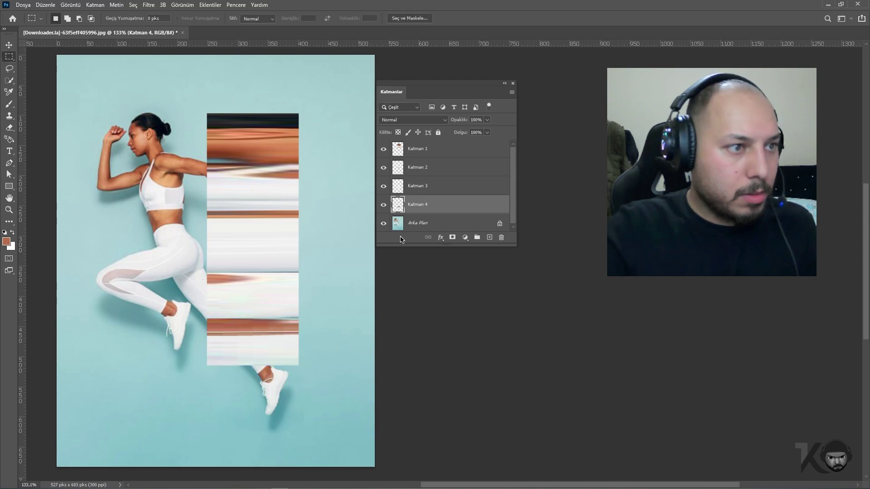
Step: Merge the four stretched strip layers, Katman 1 through Katman 4, into a single layer
{"action": "left_click", "coordinate": [432, 148], "text": "shift"}
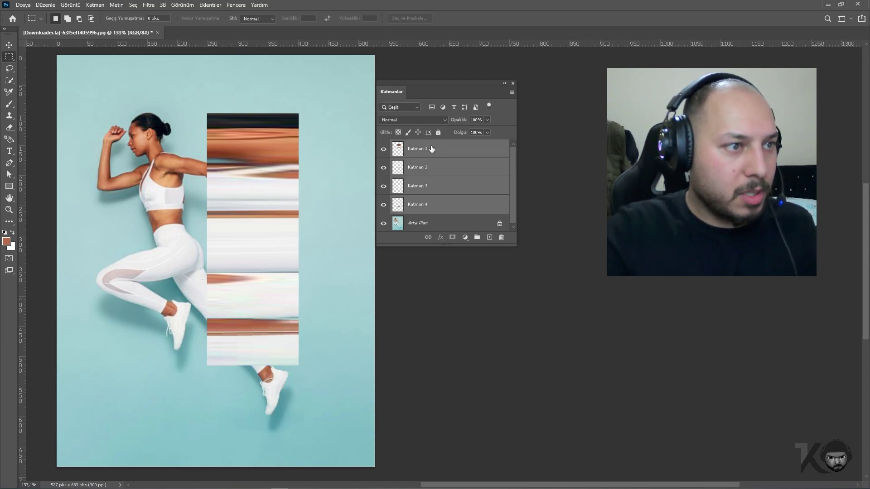
{"action": "right_click", "coordinate": [431, 148]}
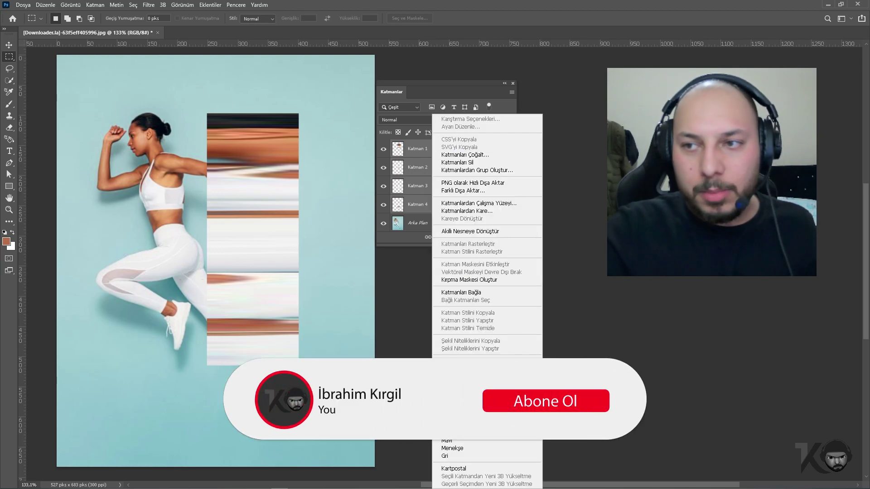
{"action": "left_click", "coordinate": [458, 374]}
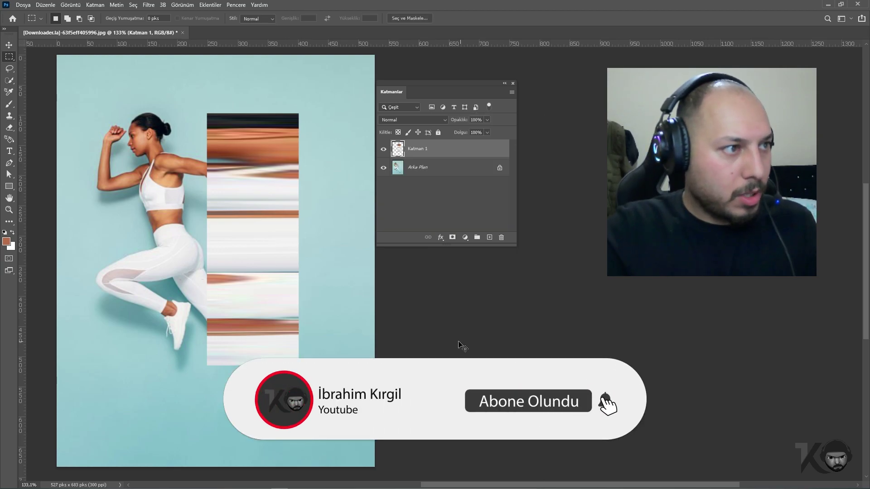
Step: Stretch the merged stripe layer horizontally in both directions until it spans the full canvas width
{"action": "key", "text": "ctrl+t"}
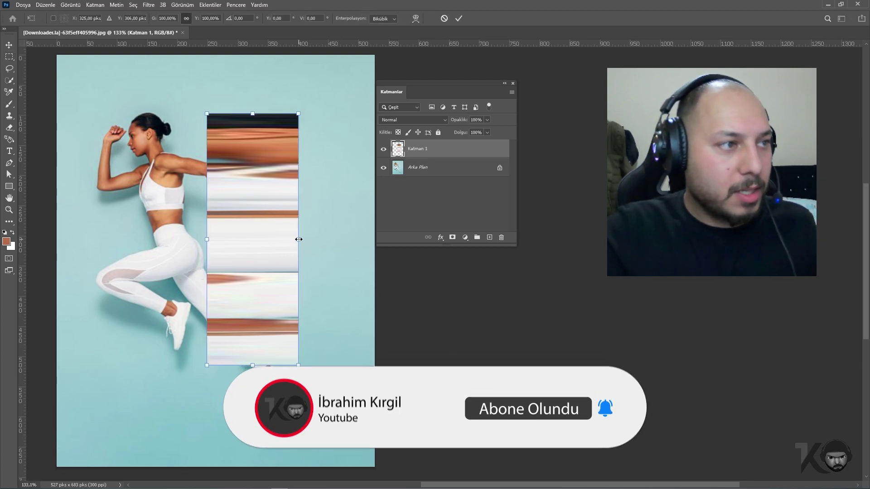
{"action": "left_click_drag", "start_coordinate": [299, 240], "coordinate": [374, 239]}
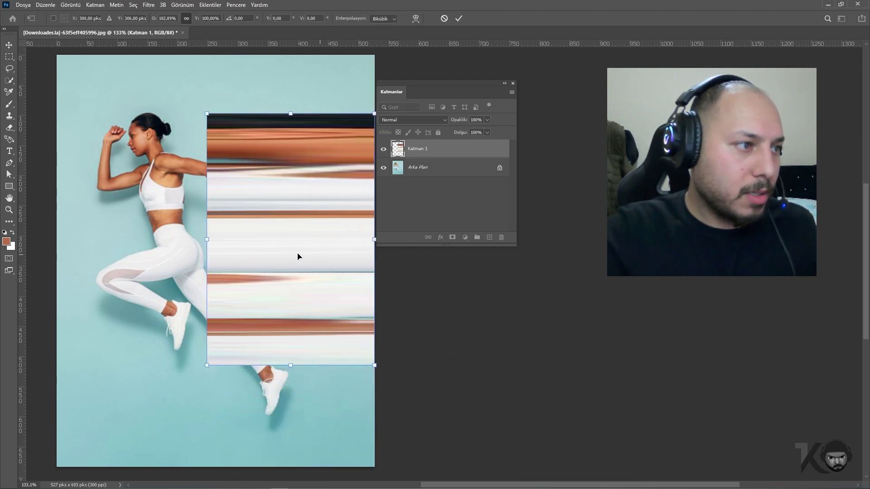
{"action": "left_click_drag", "start_coordinate": [207, 240], "coordinate": [58, 236]}
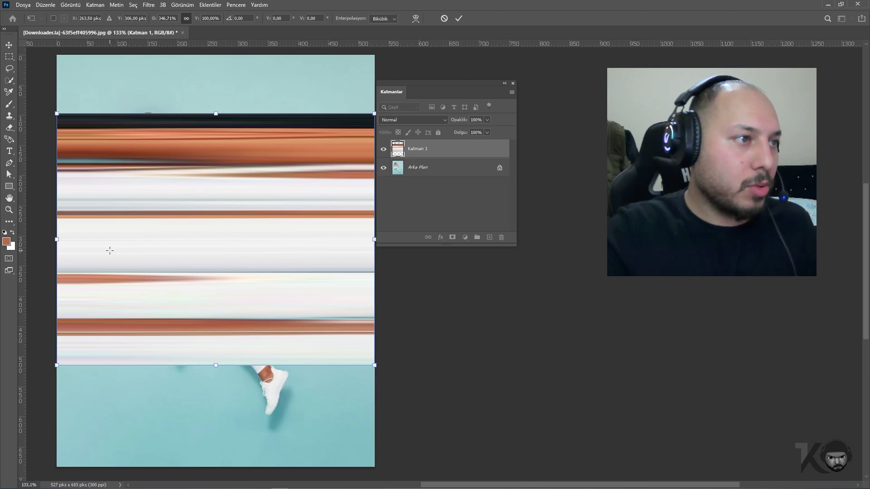
{"action": "key", "text": "Return"}
Step: Rotate the merged stripe layer 180 degrees so the black band lies at its lower edge
{"action": "key", "text": "ctrl+t"}
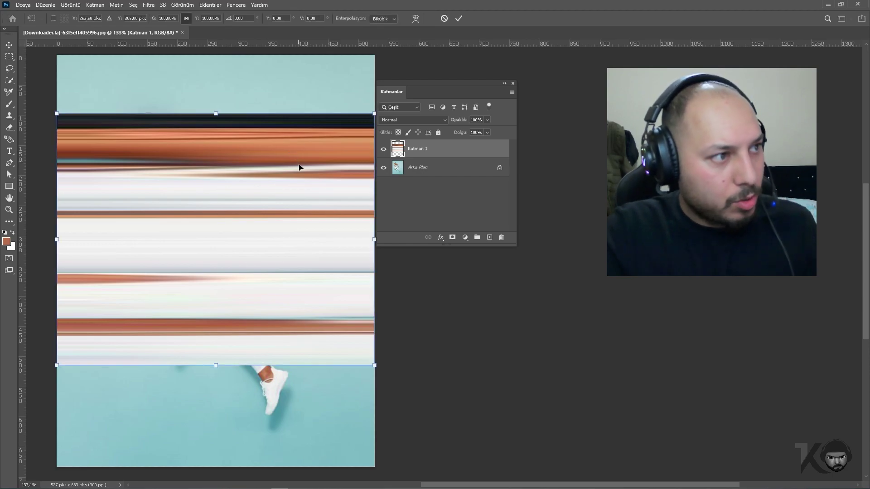
{"action": "right_click", "coordinate": [289, 211]}
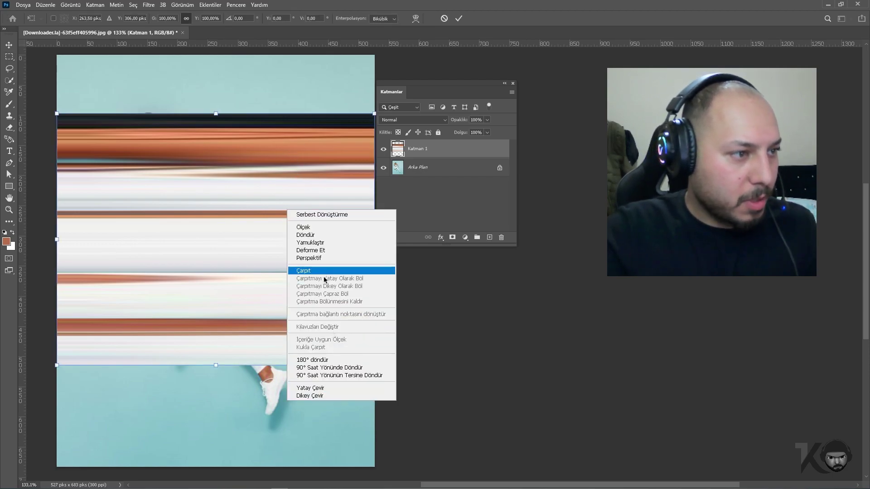
{"action": "left_click", "coordinate": [333, 360]}
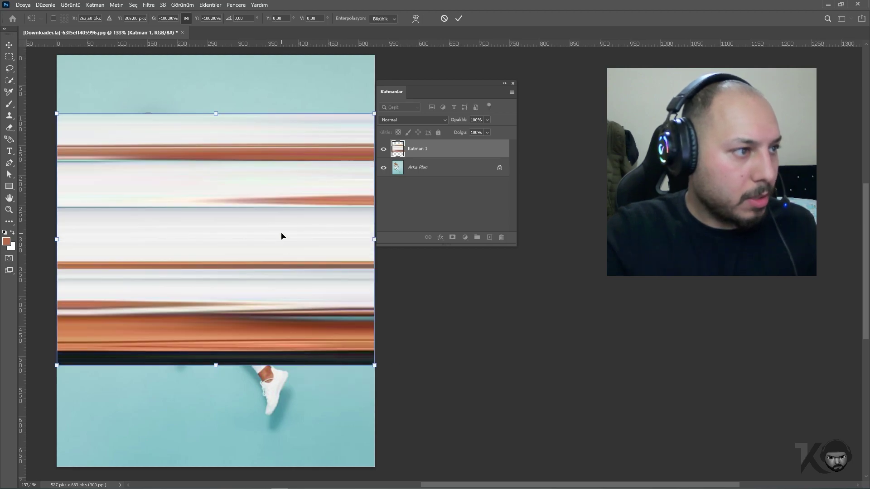
{"action": "right_click", "coordinate": [278, 229]}
{"action": "left_click", "coordinate": [304, 376]}
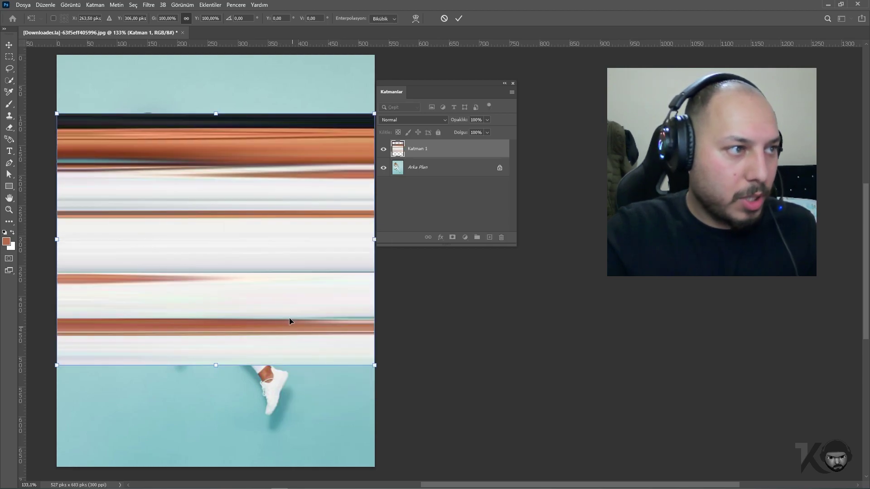
{"action": "right_click", "coordinate": [286, 290]}
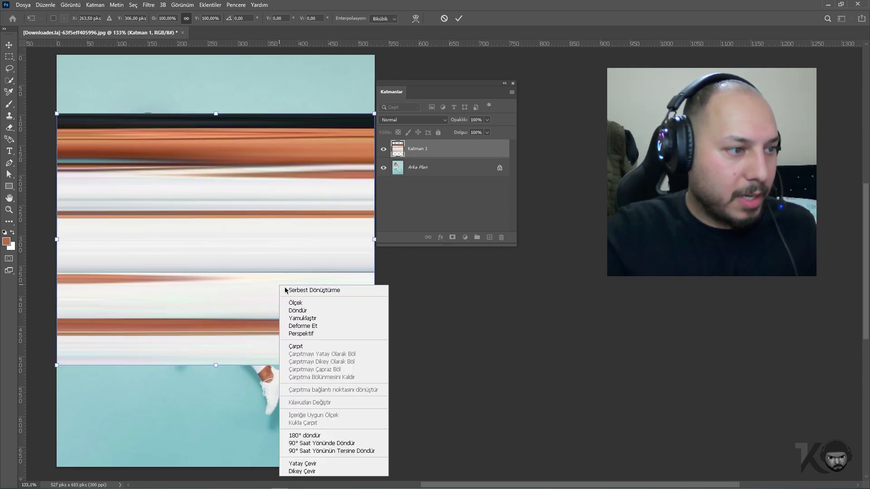
{"action": "left_click", "coordinate": [324, 438]}
{"action": "key", "text": "Return"}
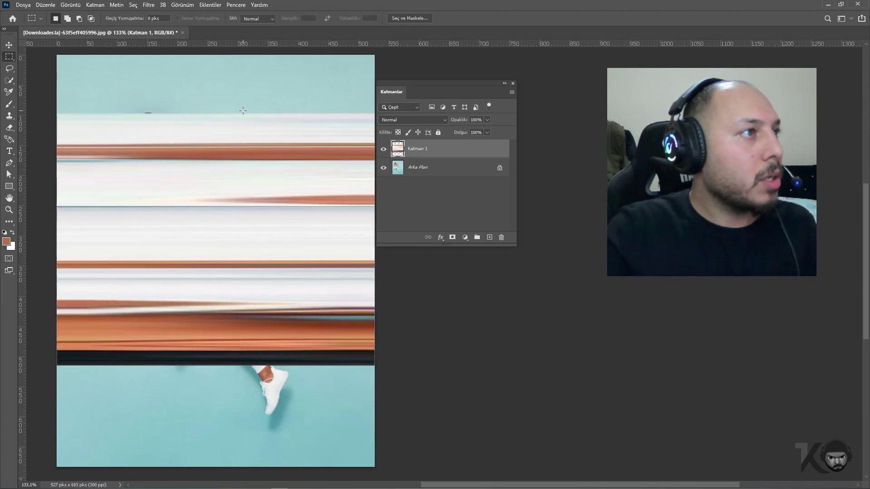
Step: Apply the Polar Coordinates filter to the stripe layer with the rectangular-to-polar option (Dörtgenden Yuvarlağa)
{"action": "left_click", "coordinate": [149, 5]}
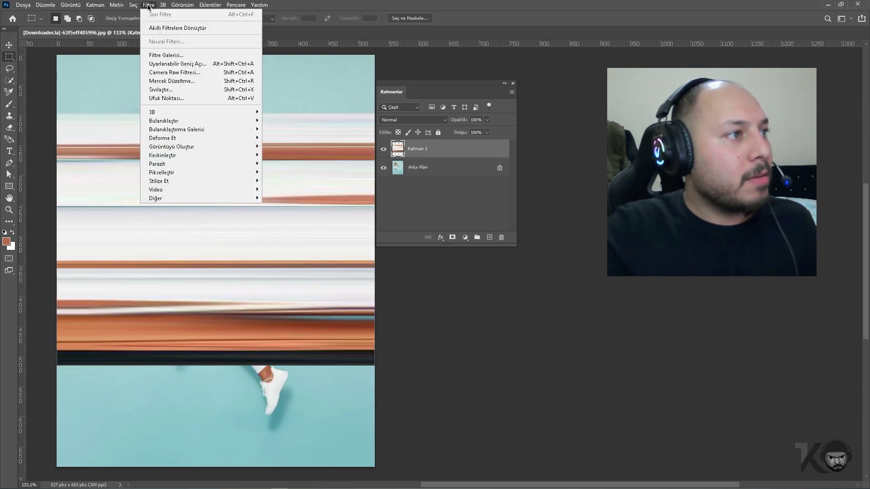
{"action": "mouse_move", "coordinate": [187, 137]}
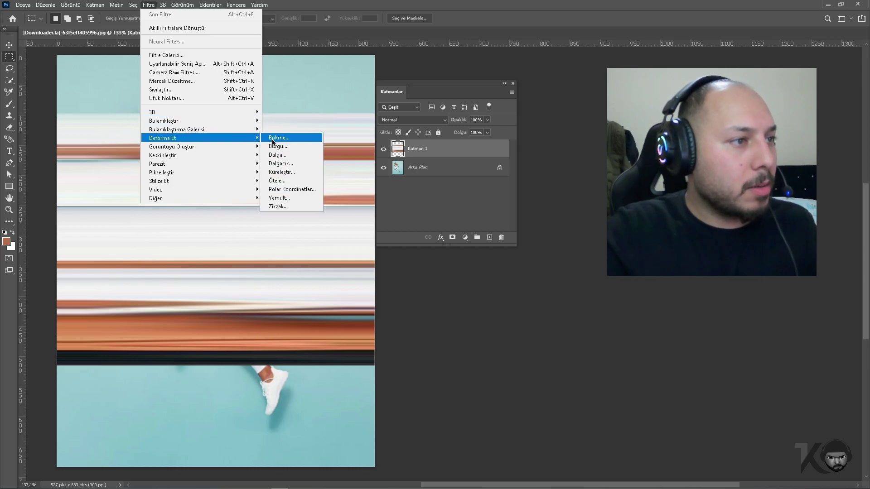
{"action": "left_click", "coordinate": [295, 192]}
{"action": "left_click", "coordinate": [164, 265]}
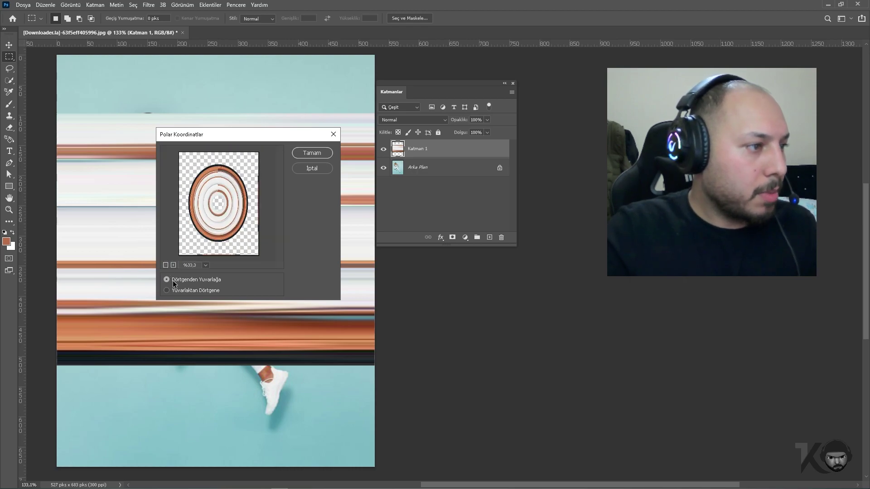
{"action": "left_click", "coordinate": [313, 152]}
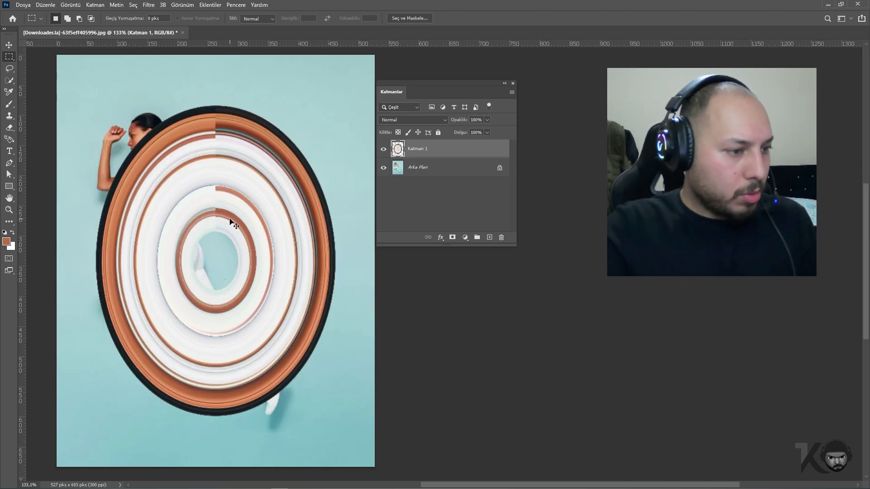
Step: Widen the striped oval to about 115% horizontally and lower its upper edge slightly to make it rounder
{"action": "key", "text": "ctrl+t"}
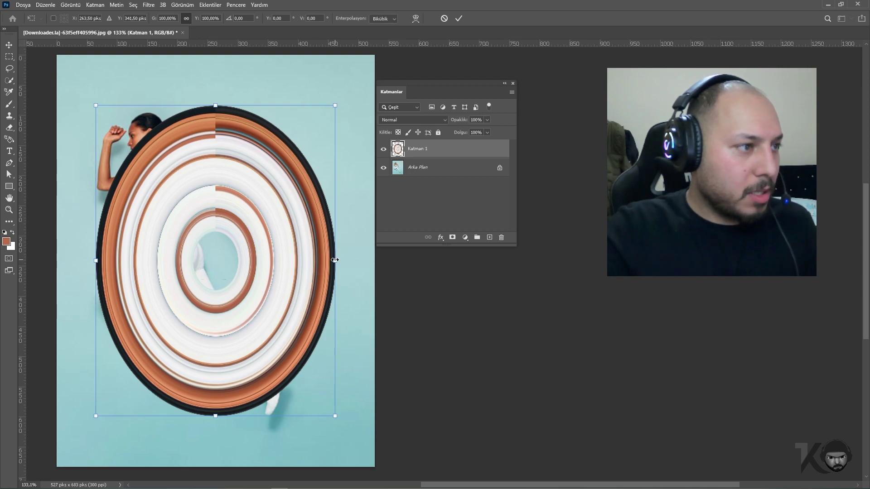
{"action": "left_click_drag", "start_coordinate": [336, 260], "coordinate": [354, 260]}
{"action": "left_click_drag", "start_coordinate": [91, 260], "coordinate": [78, 260]}
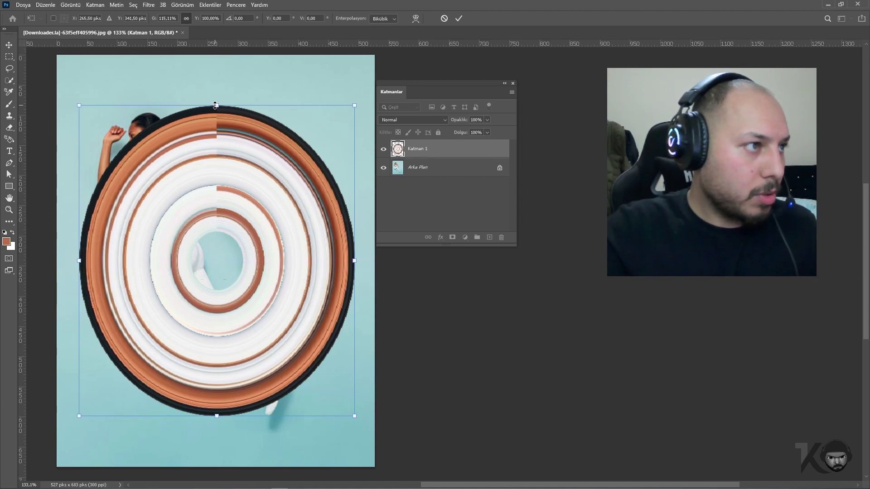
{"action": "left_click_drag", "start_coordinate": [216, 105], "coordinate": [216, 110]}
{"action": "key", "text": "Return"}
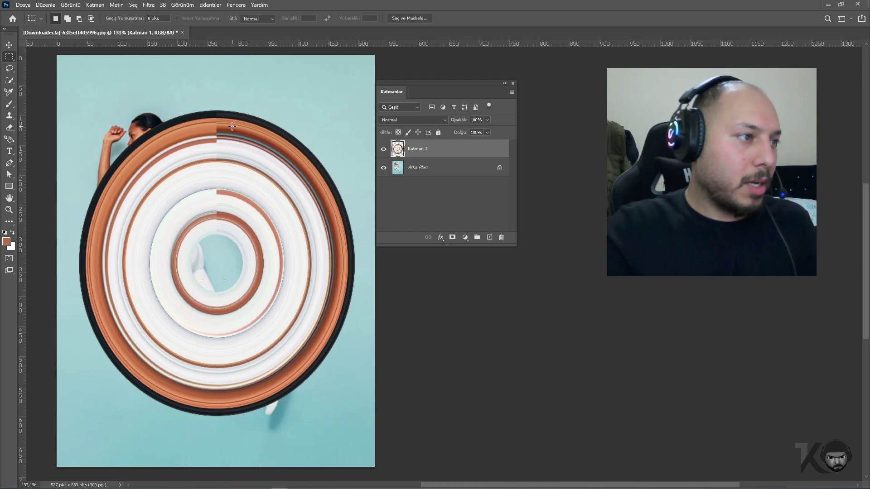
Step: Rotate the striped disc about 165 degrees and shift it left so its seam falls near the rear foot
{"action": "key", "text": "ctrl+t"}
{"action": "left_click_drag", "start_coordinate": [256, 76], "coordinate": [225, 399]}
{"action": "left_click_drag", "start_coordinate": [270, 262], "coordinate": [244, 259]}
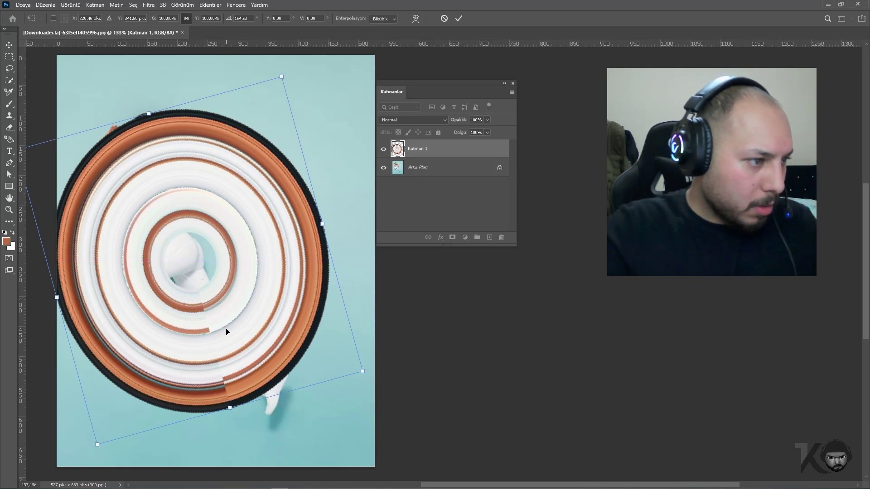
{"action": "key", "text": "Return"}
{"action": "key", "text": "m"}
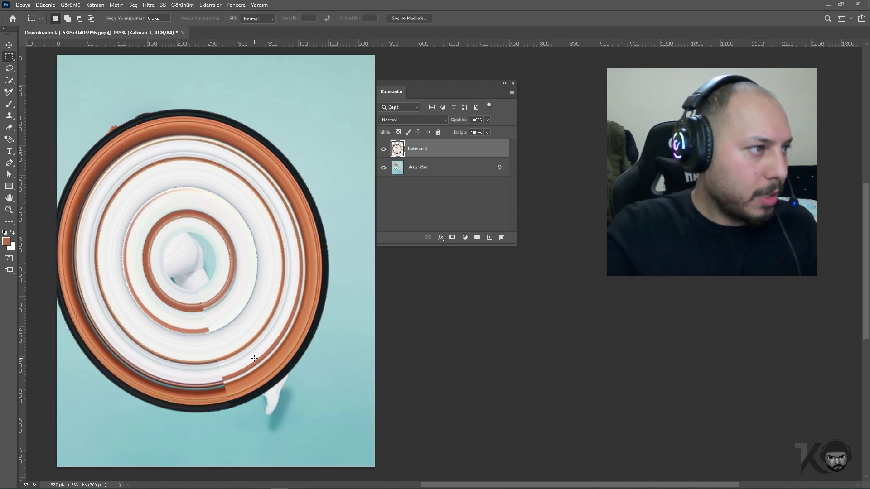
Step: Select the subject on the background layer, copy the woman to a new layer, and move that layer above the disc layer
{"action": "left_click", "coordinate": [412, 175]}
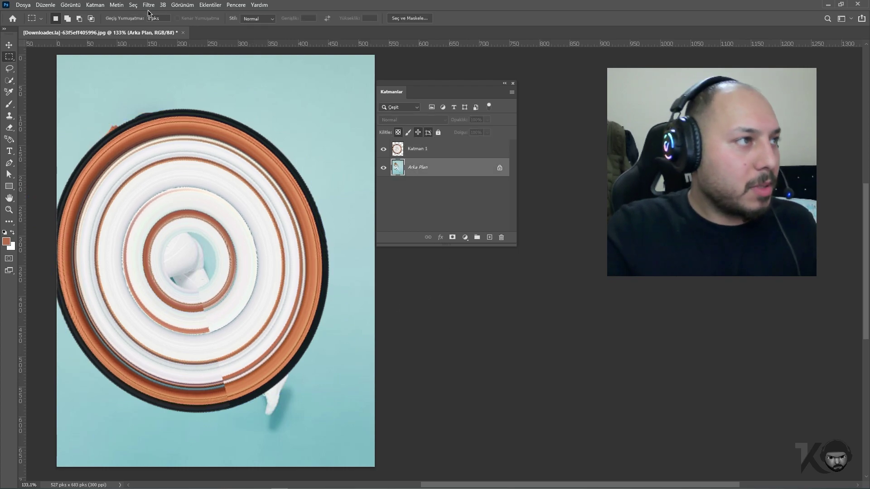
{"action": "left_click", "coordinate": [133, 5]}
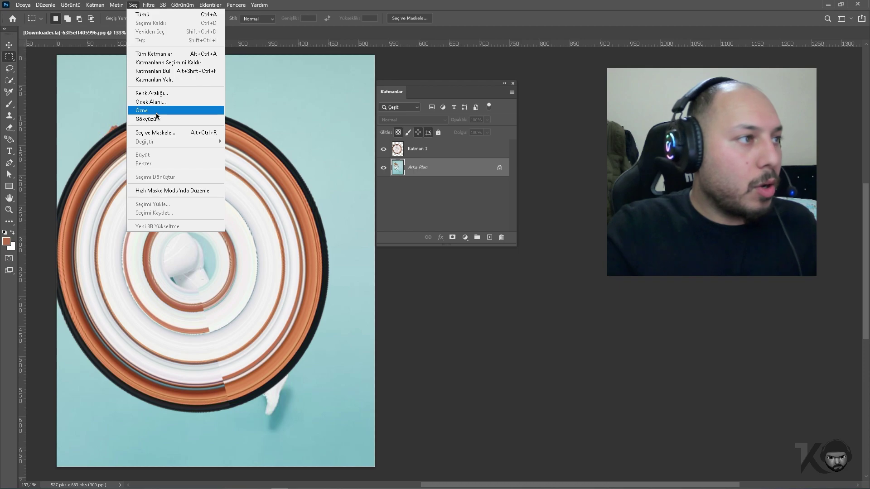
{"action": "left_click", "coordinate": [156, 111]}
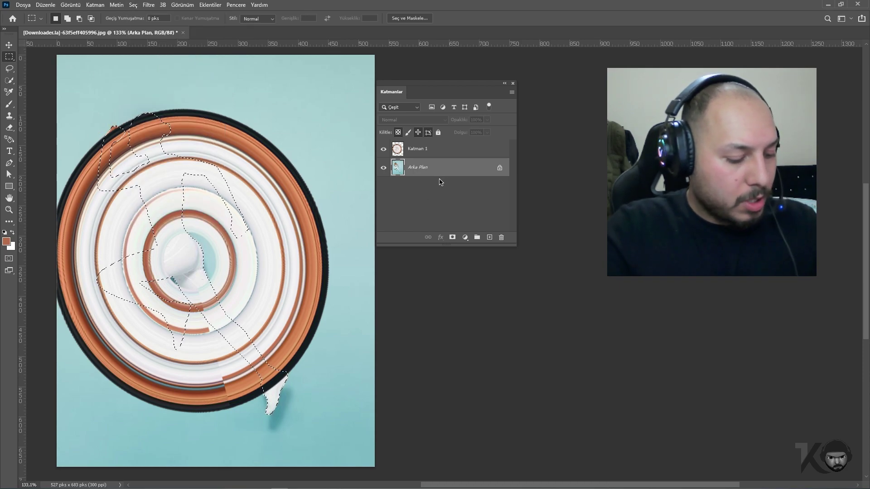
{"action": "key", "text": "ctrl+j"}
{"action": "key", "text": "ctrl+t"}
{"action": "key", "text": "Return"}
{"action": "left_click_drag", "start_coordinate": [439, 170], "coordinate": [438, 146]}
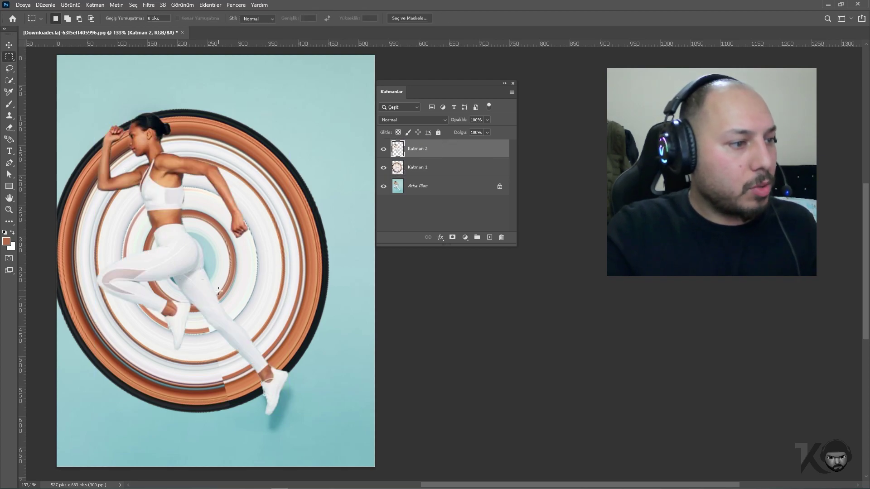
Step: Make the striped disc layer (Katman 1) the active layer
{"action": "left_click", "coordinate": [418, 170]}
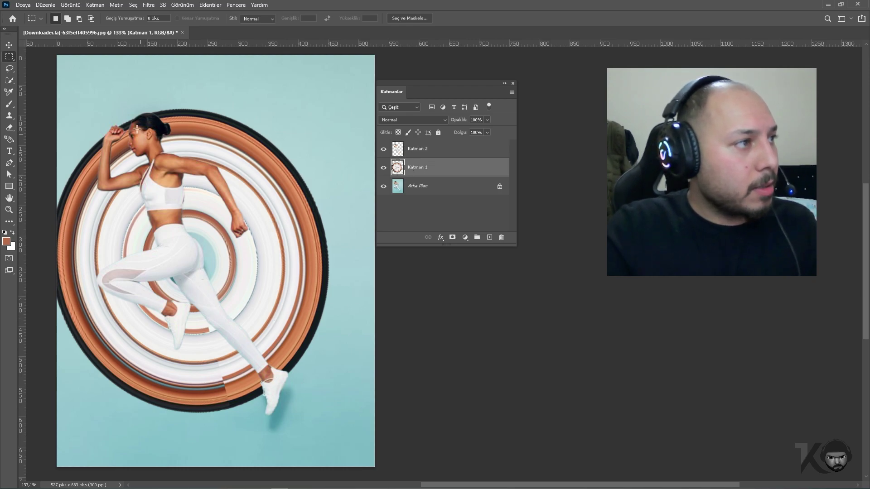
{"action": "key", "text": "e"}
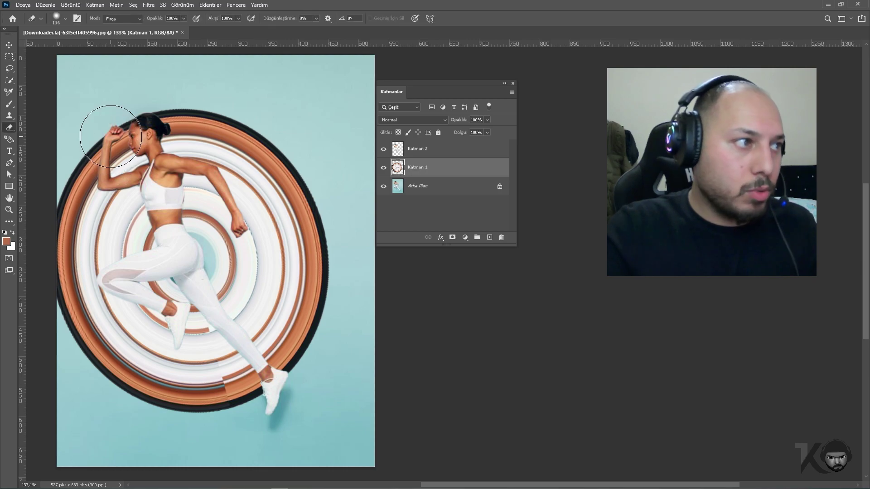
{"action": "mouse_move", "coordinate": [111, 137]}
{"action": "left_mouse_down"}
{"action": "mouse_move", "coordinate": [118, 209]}
{"action": "mouse_move", "coordinate": [90, 172]}
{"action": "mouse_move", "coordinate": [96, 294]}
{"action": "mouse_move", "coordinate": [77, 284]}
{"action": "mouse_move", "coordinate": [99, 350]}
{"action": "mouse_move", "coordinate": [155, 350]}
{"action": "mouse_move", "coordinate": [122, 223]}
{"action": "mouse_move", "coordinate": [78, 290]}
{"action": "left_mouse_up"}
{"action": "key", "text": "ctrl+z"}
Step: Outline the disc's front half with the Polygonal Lasso along the woman's torso and rear leg, delete it from the disc layer, and deselect
{"action": "left_click", "coordinate": [9, 68]}
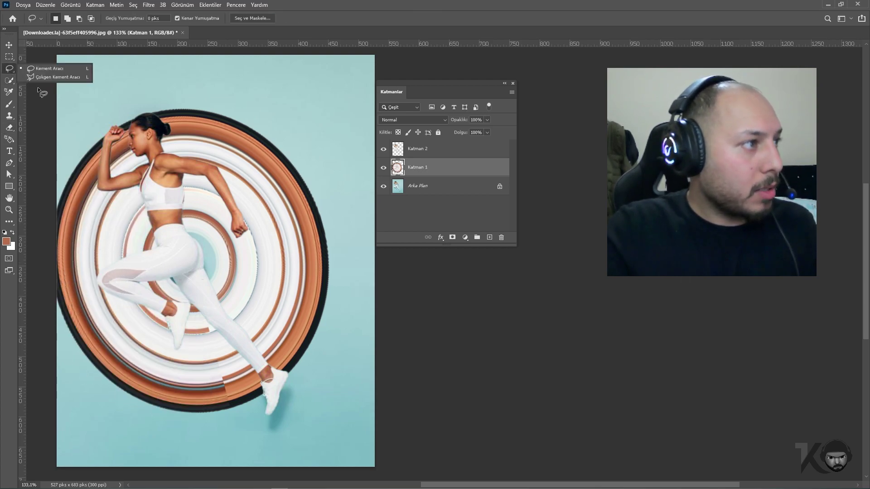
{"action": "left_click", "coordinate": [67, 80]}
{"action": "left_click", "coordinate": [140, 106]}
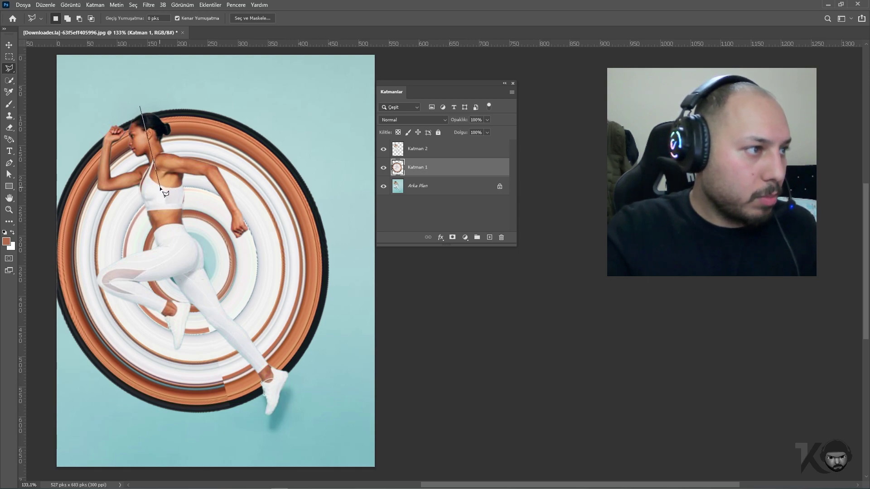
{"action": "left_click", "coordinate": [183, 259]}
{"action": "left_click", "coordinate": [208, 310]}
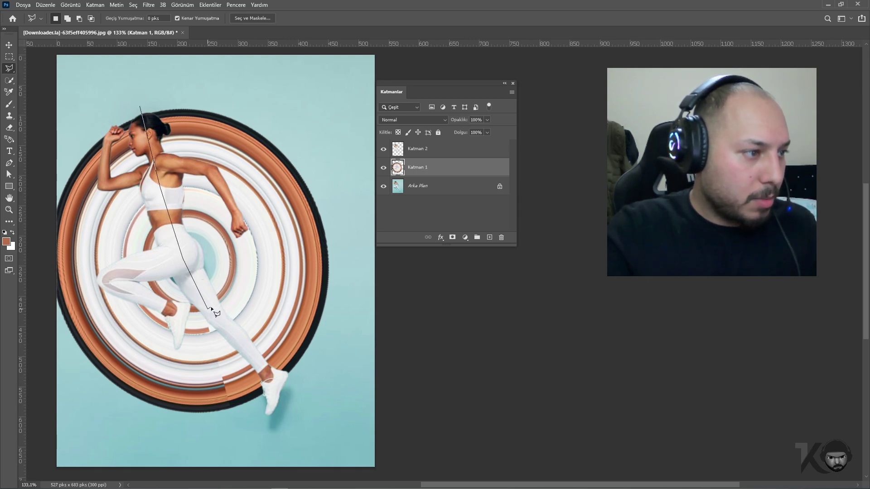
{"action": "left_click", "coordinate": [285, 392]}
{"action": "left_click", "coordinate": [282, 437]}
{"action": "left_click", "coordinate": [63, 421]}
{"action": "left_click", "coordinate": [156, 161]}
{"action": "left_click", "coordinate": [304, 108]}
{"action": "left_click", "coordinate": [9, 198]}
{"action": "left_click_drag", "start_coordinate": [292, 258], "coordinate": [116, 259]}
{"action": "right_click", "coordinate": [10, 68]}
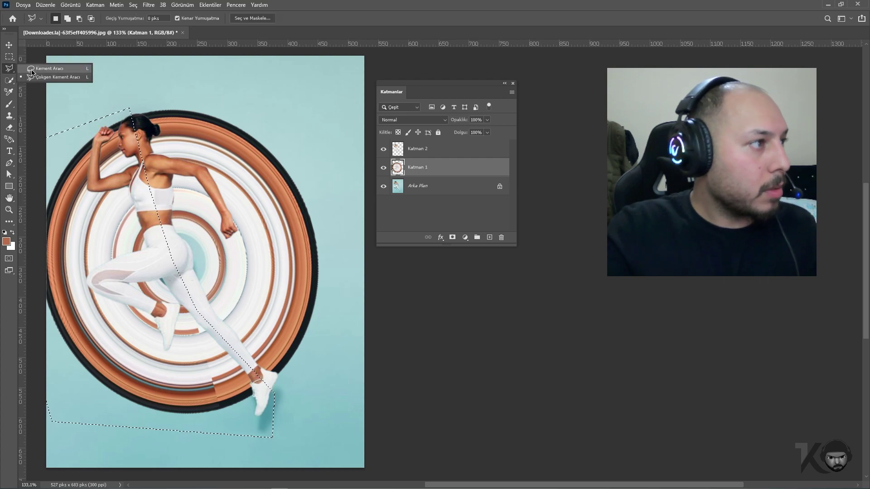
{"action": "left_click", "coordinate": [32, 68]}
{"action": "key", "text": "Delete"}
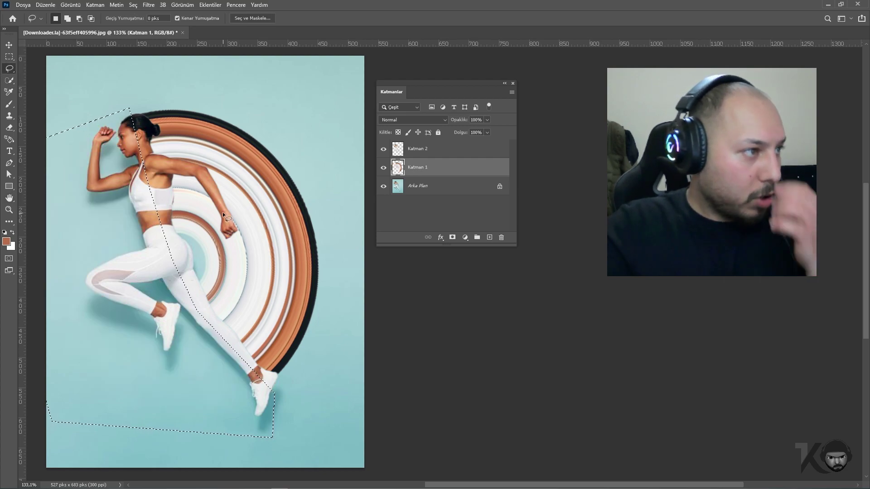
{"action": "key", "text": "ctrl+d"}
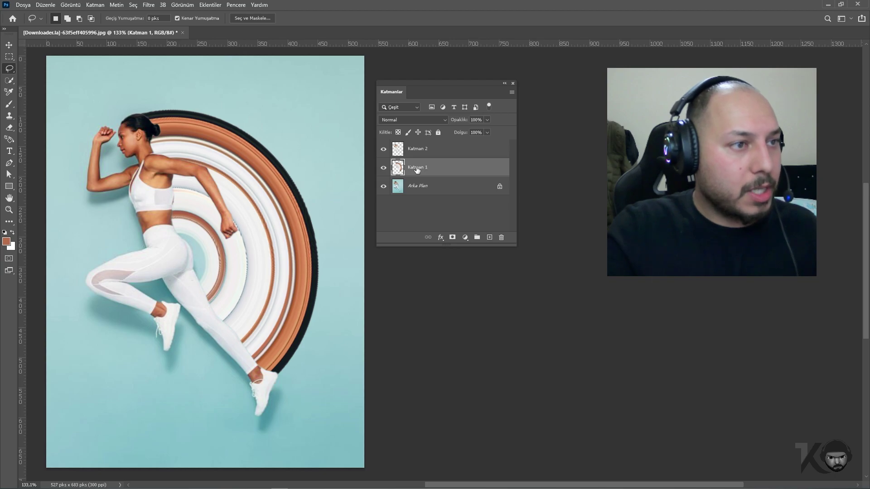
Step: Add a Satin (Saten) effect to the striped arc layer with 53% opacity
{"action": "left_click", "coordinate": [440, 238]}
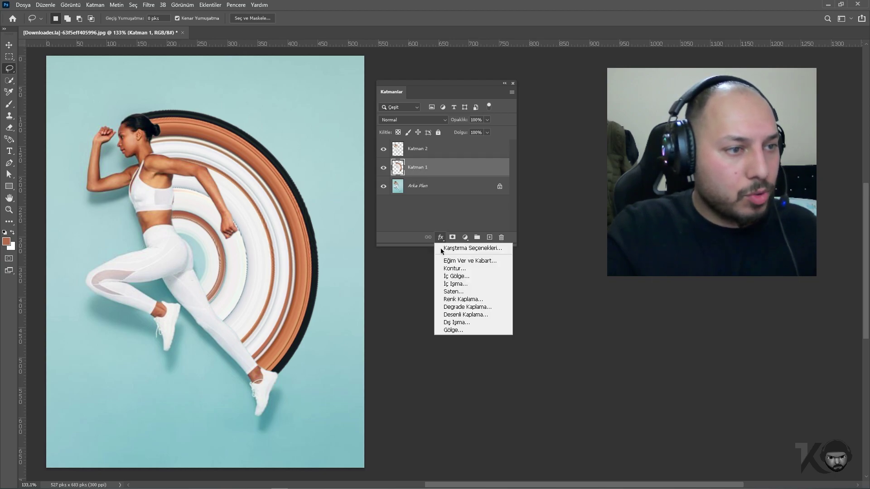
{"action": "left_click", "coordinate": [467, 292]}
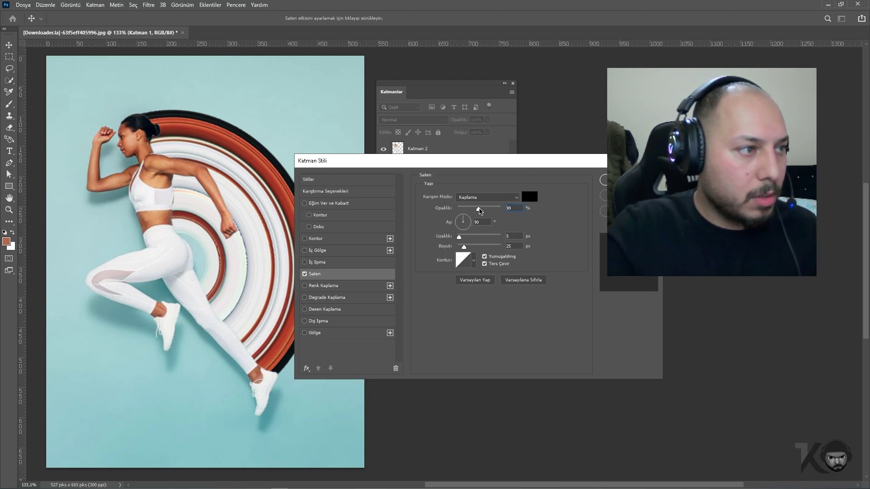
{"action": "left_click_drag", "start_coordinate": [480, 210], "coordinate": [482, 211]}
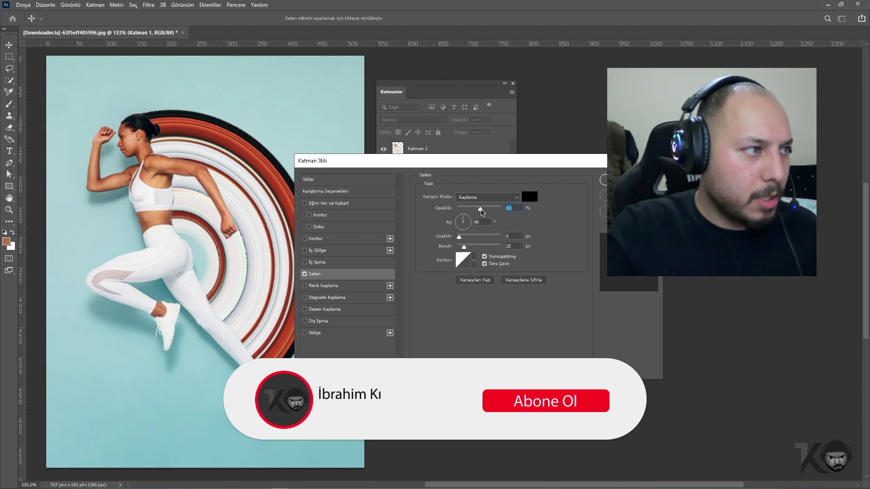
Step: Add an Inner Shadow (İç Gölge) to the striped arc with 33% opacity, 31 px distance, 65% spread and 59 px size, and apply the styles
{"action": "left_click", "coordinate": [317, 262]}
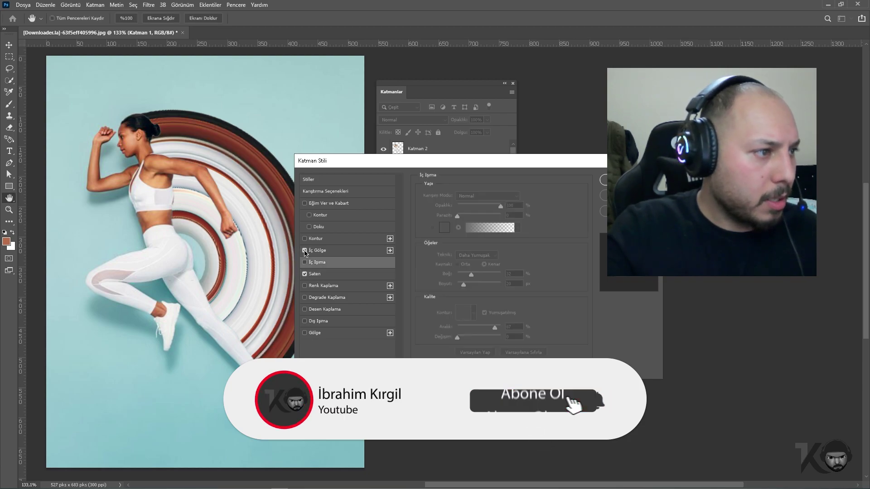
{"action": "left_click", "coordinate": [305, 251]}
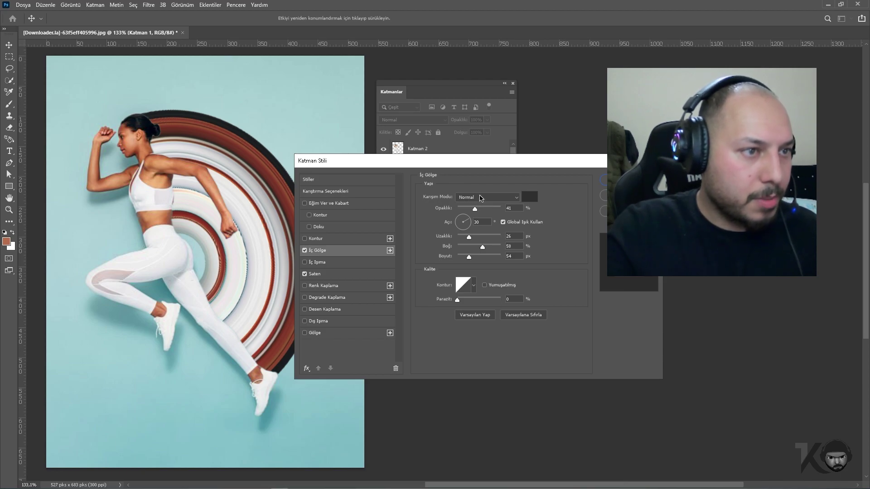
{"action": "left_click", "coordinate": [473, 210]}
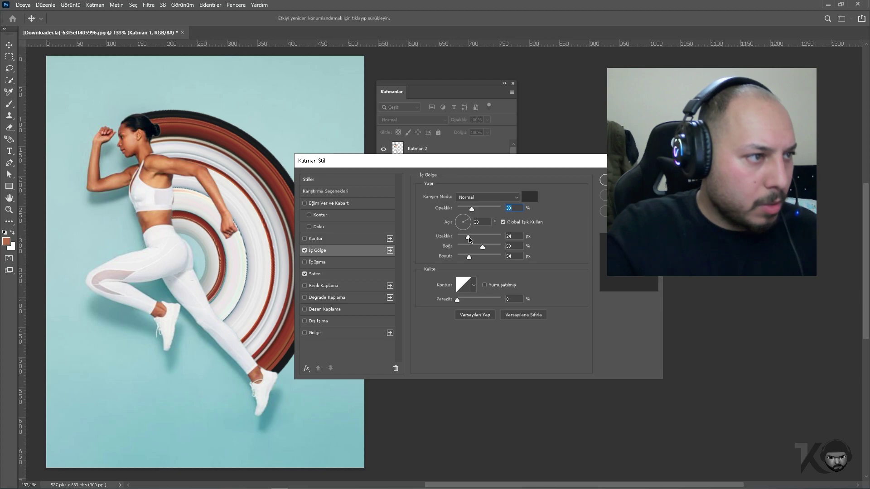
{"action": "left_click", "coordinate": [471, 237]}
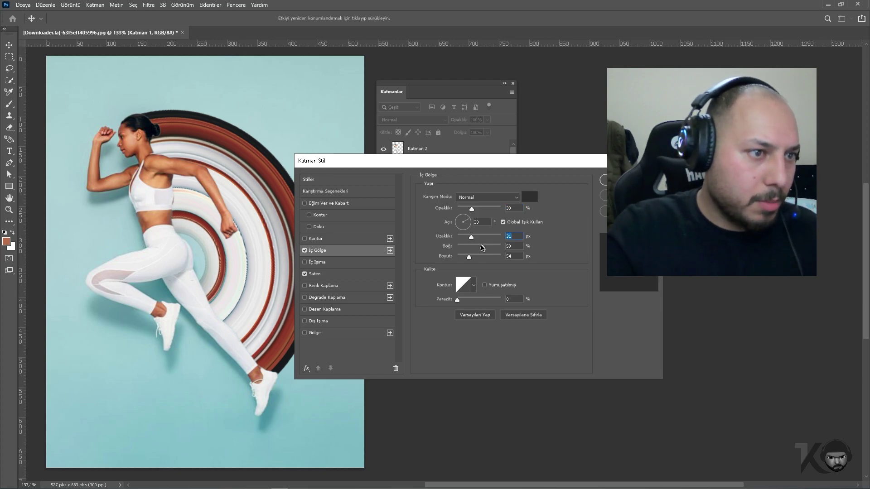
{"action": "left_click", "coordinate": [485, 248]}
{"action": "left_click_drag", "start_coordinate": [468, 259], "coordinate": [471, 261]}
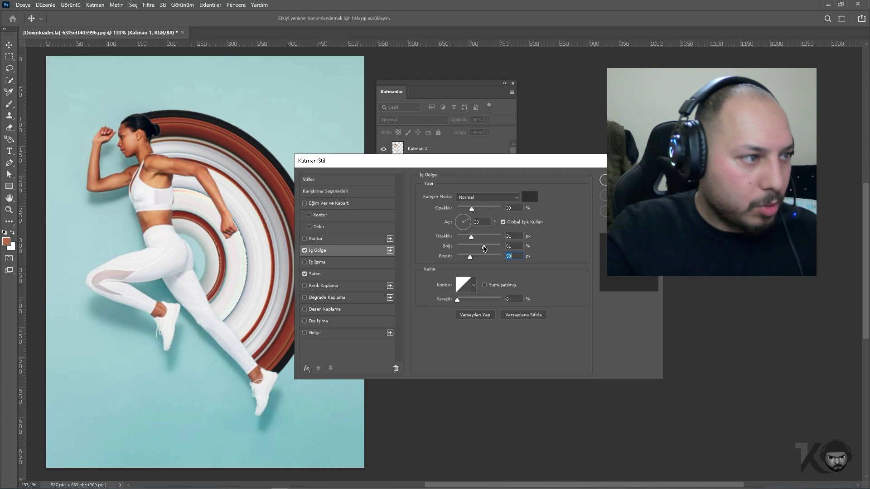
{"action": "left_click", "coordinate": [487, 249]}
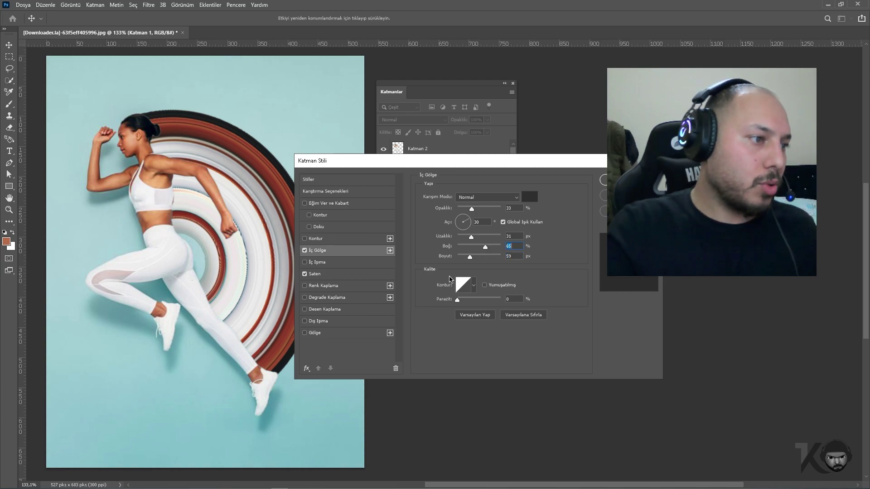
{"action": "key", "text": "Return"}
{"action": "key", "text": "l"}
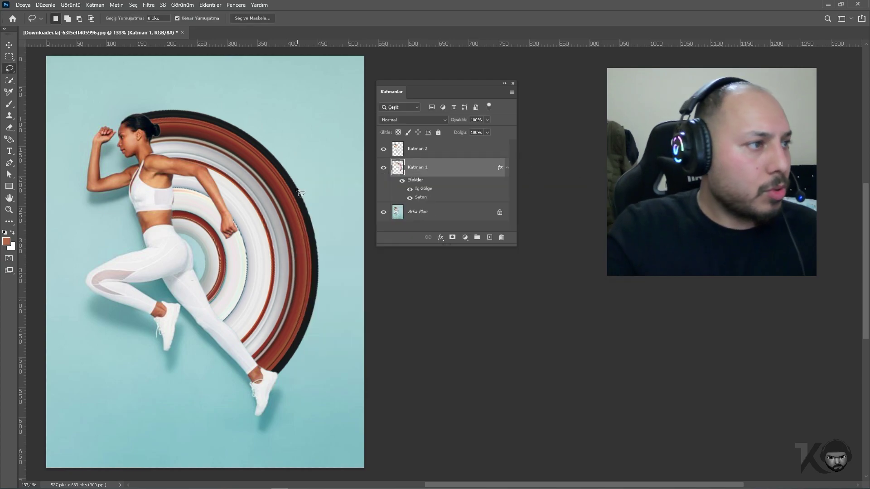
Step: Unlock the background layer and add a Gradient Overlay (Degrade Kaplama) effect to it
{"action": "left_click", "coordinate": [500, 212]}
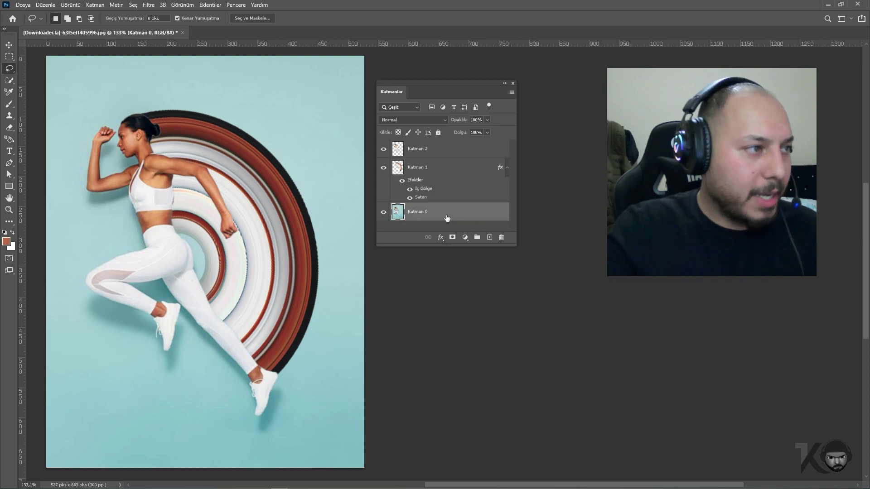
{"action": "left_click", "coordinate": [441, 237]}
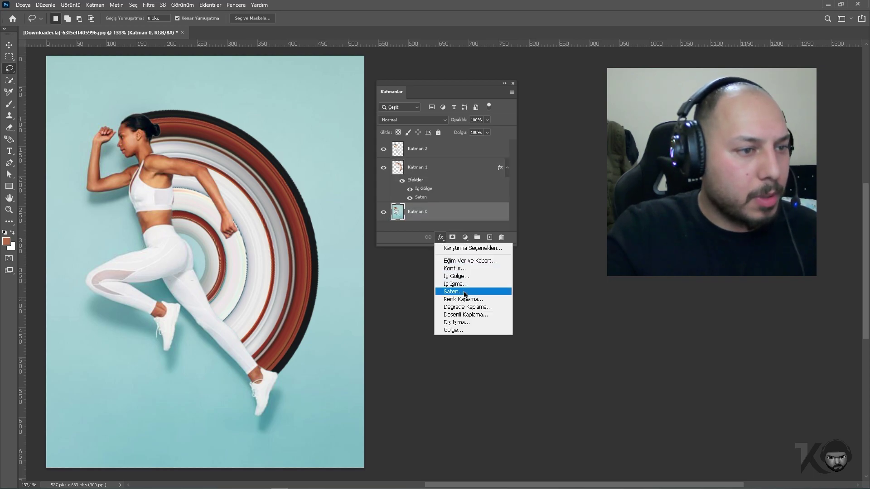
{"action": "left_click", "coordinate": [469, 307]}
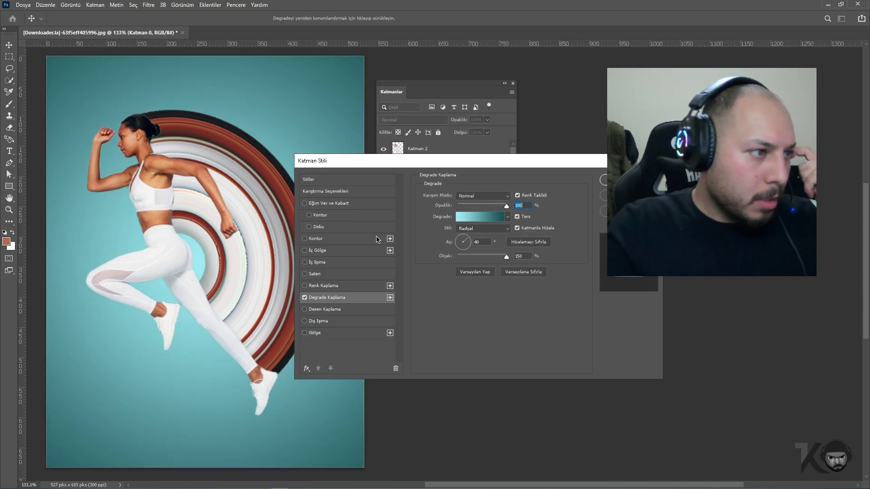
Step: Recolor the gradient's dark teal stop with a reddish brown sampled from the striped arc
{"action": "left_click", "coordinate": [490, 218]}
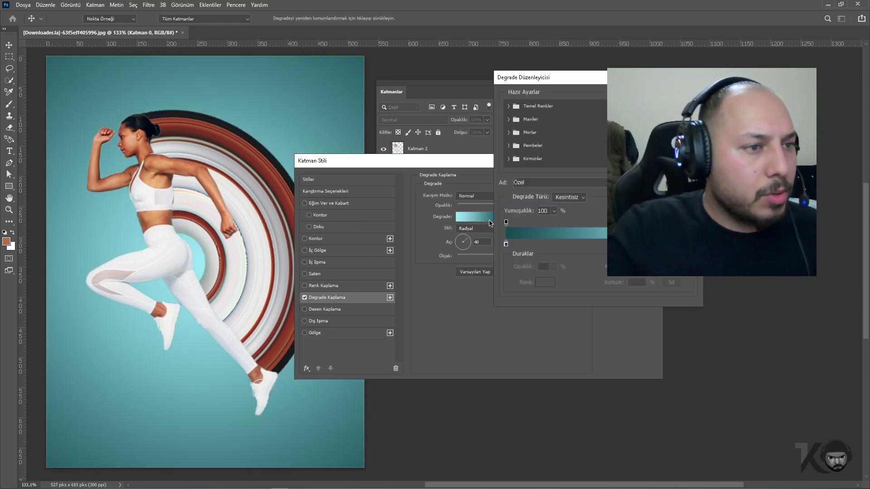
{"action": "double_click", "coordinate": [507, 246]}
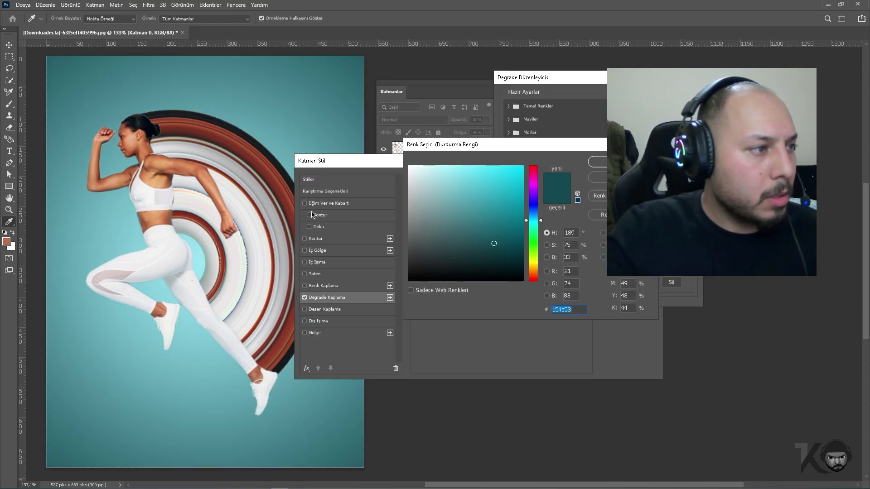
{"action": "left_click", "coordinate": [294, 175]}
{"action": "left_click", "coordinate": [599, 164]}
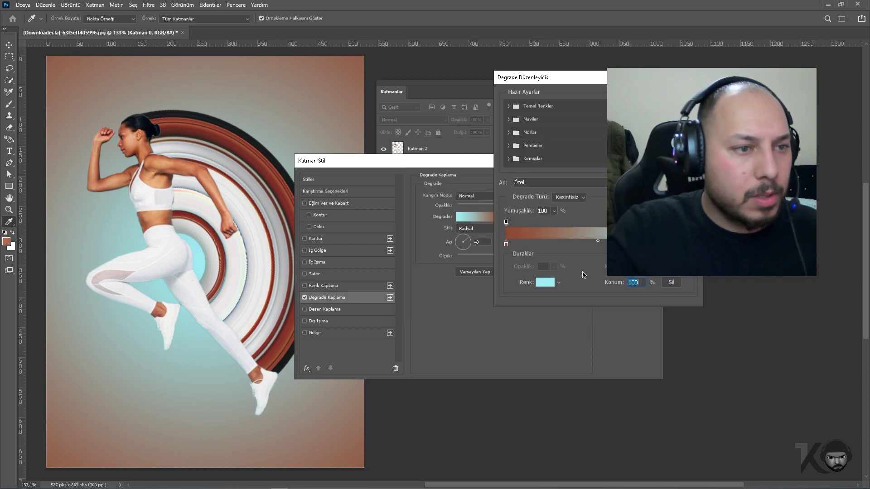
Step: Change the gradient's light blue end stop to a muted greyish pink, #c8b0b0
{"action": "left_click", "coordinate": [552, 283]}
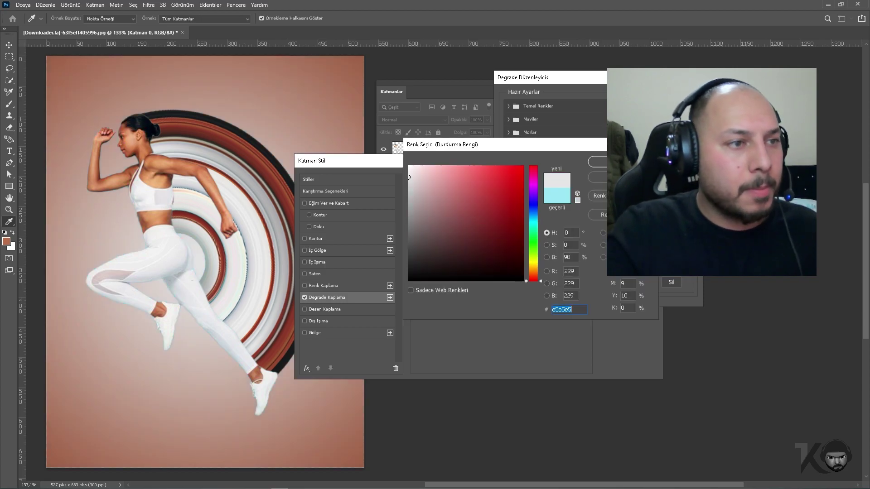
{"action": "left_click", "coordinate": [412, 183]}
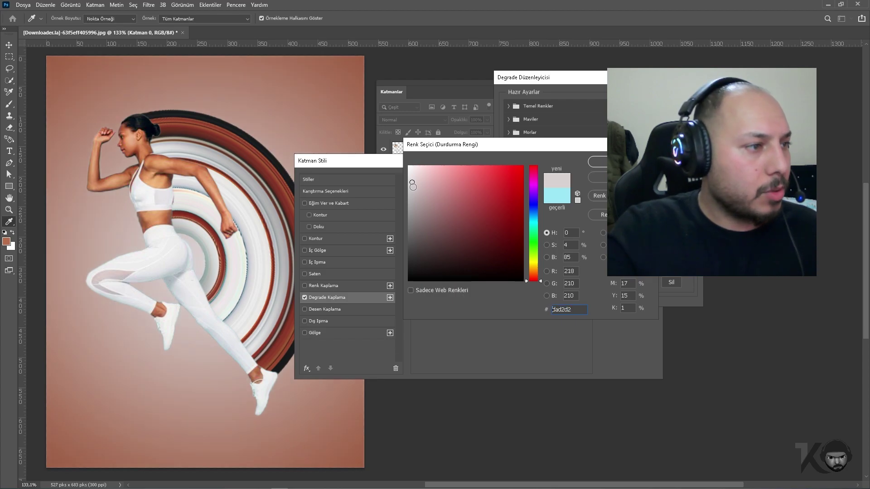
{"action": "left_click", "coordinate": [415, 187]}
{"action": "left_click", "coordinate": [417, 189]}
{"action": "left_click", "coordinate": [421, 189]}
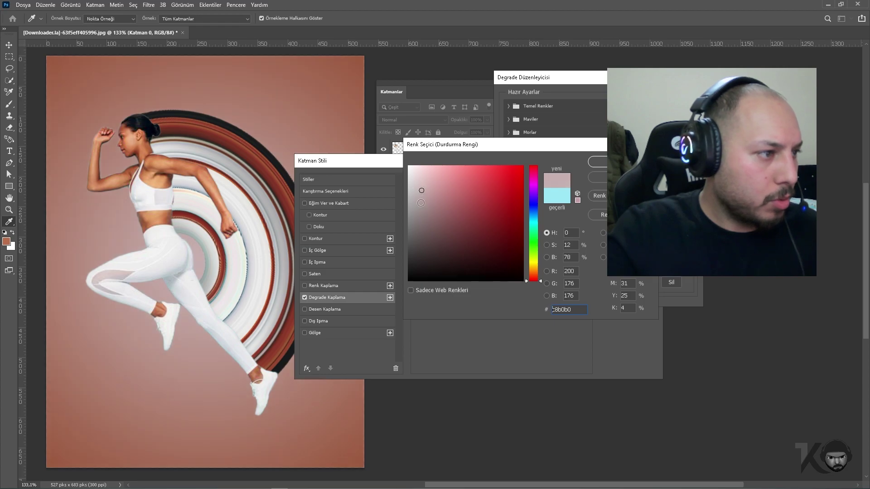
{"action": "left_click", "coordinate": [597, 162]}
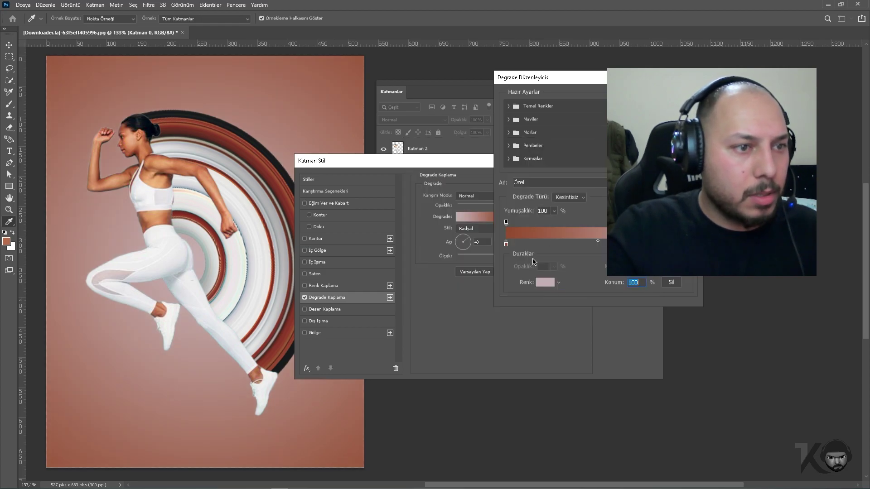
Step: Darken the gradient's brown start stop to #8d4e33 and apply the Gradient Overlay to the background layer
{"action": "left_click", "coordinate": [506, 245]}
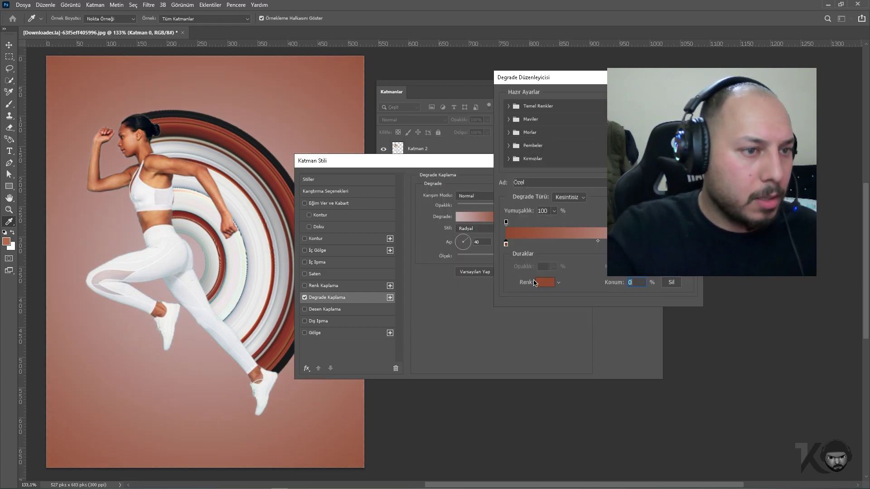
{"action": "left_click", "coordinate": [543, 283]}
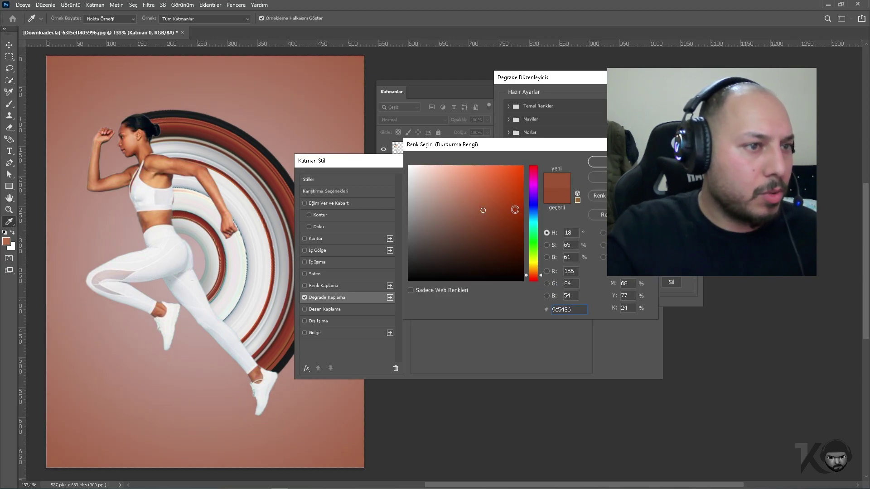
{"action": "left_click", "coordinate": [482, 218]}
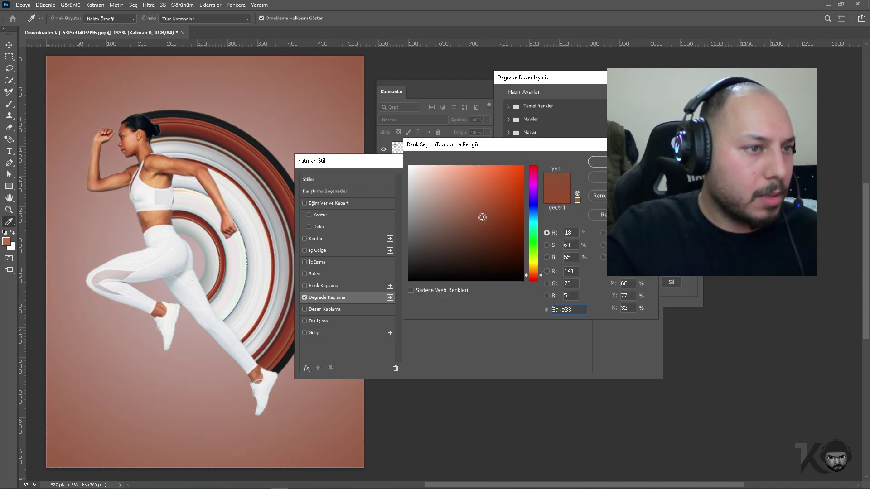
{"action": "left_click", "coordinate": [599, 161]}
{"action": "key", "text": "Return"}
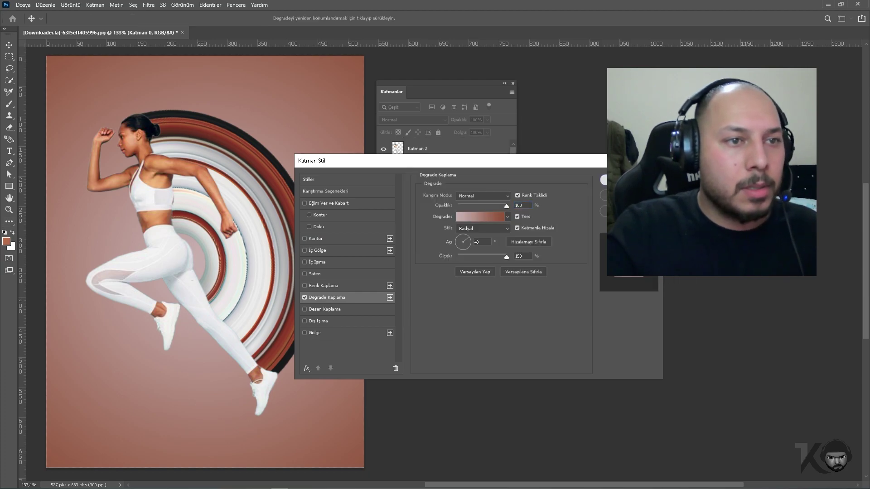
{"action": "key", "text": "Return"}
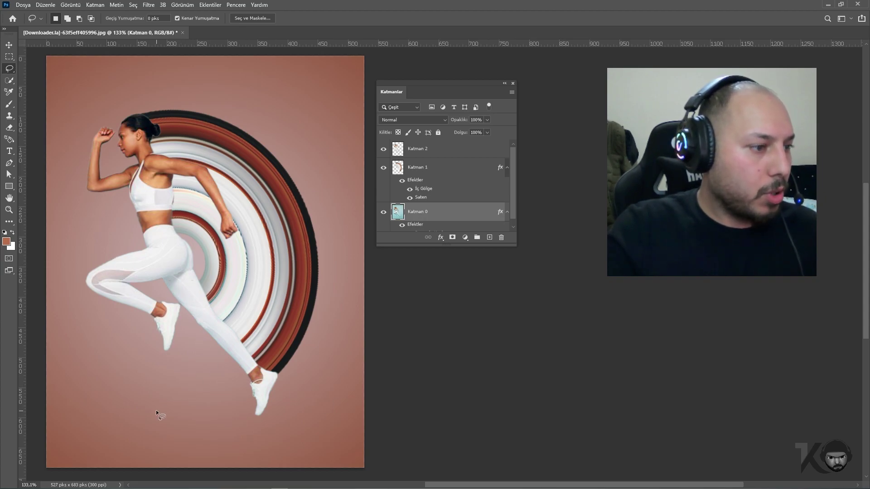
Step: Add the text "spor" in 47 pt Arial and position it across the lower part of the poster, over the runner's rear foot
{"action": "key", "text": "t"}
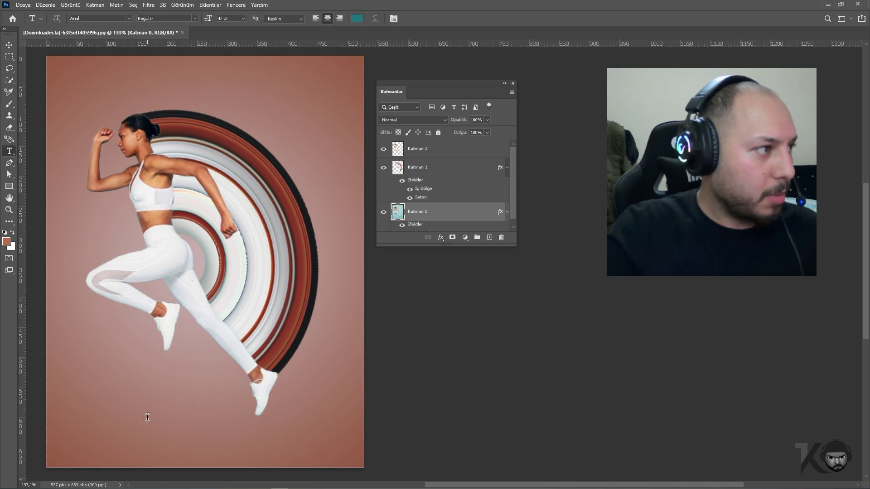
{"action": "left_click", "coordinate": [194, 415]}
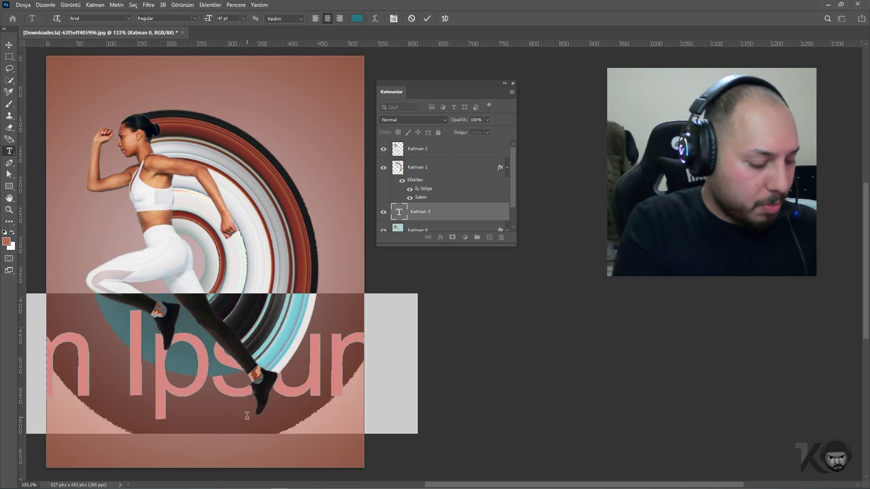
{"action": "type", "text": "spo"}
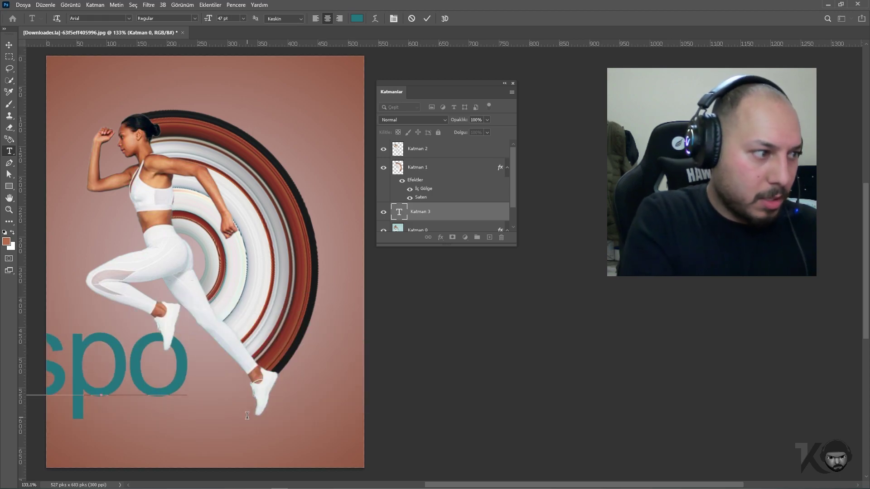
{"action": "type", "text": "r"}
{"action": "left_click_drag", "start_coordinate": [262, 412], "coordinate": [387, 455]}
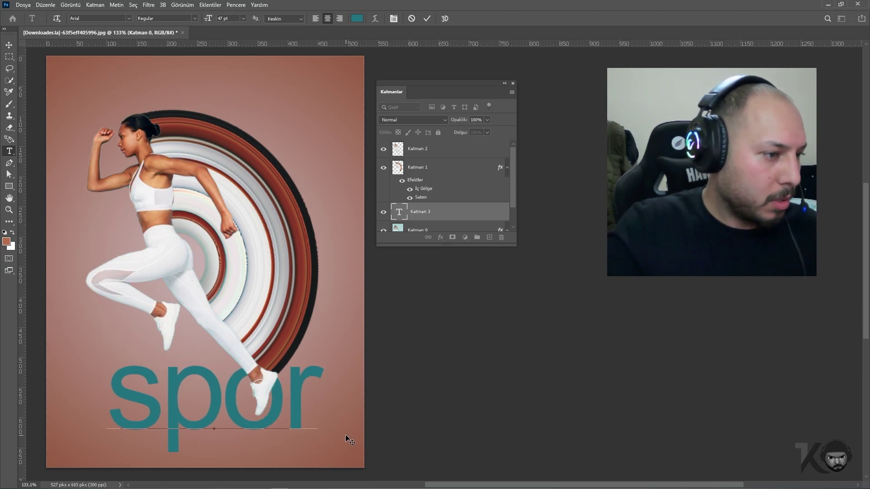
Step: Move the spor text layer to the top of the layer stack and convert it to a shape
{"action": "left_click", "coordinate": [410, 217]}
{"action": "left_click_drag", "start_coordinate": [437, 208], "coordinate": [426, 154]}
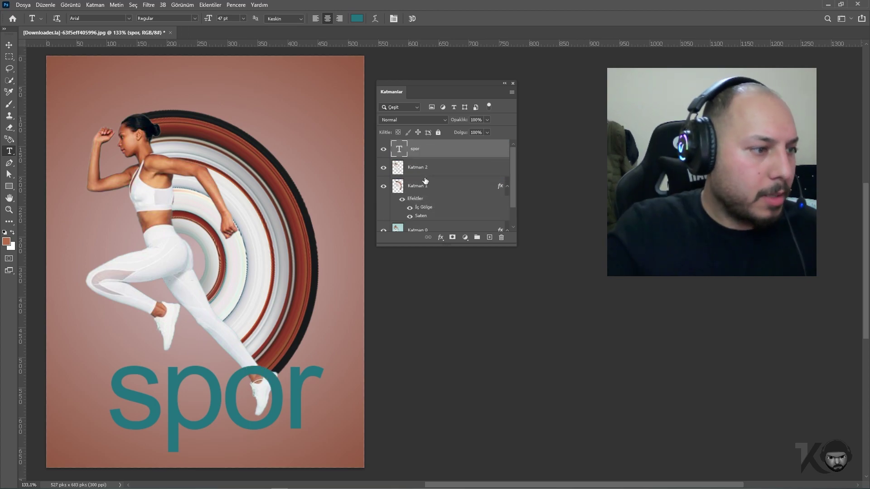
{"action": "right_click", "coordinate": [421, 150]}
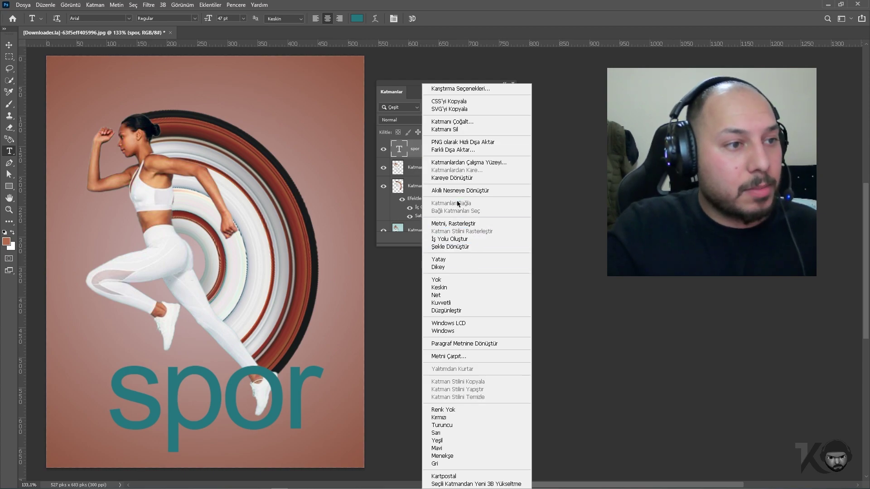
{"action": "left_click", "coordinate": [462, 248]}
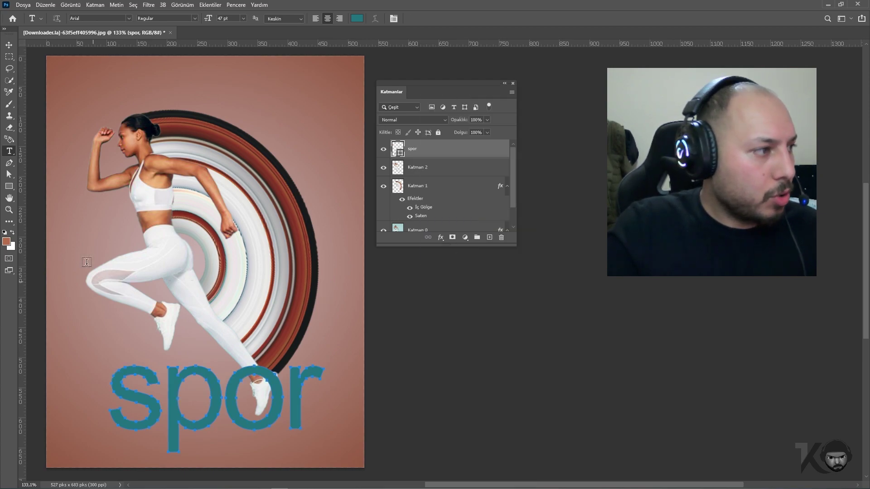
Step: Stretch the stem of the letter p straight down past the poster's bottom edge by moving its lower anchor points
{"action": "left_click", "coordinate": [9, 174]}
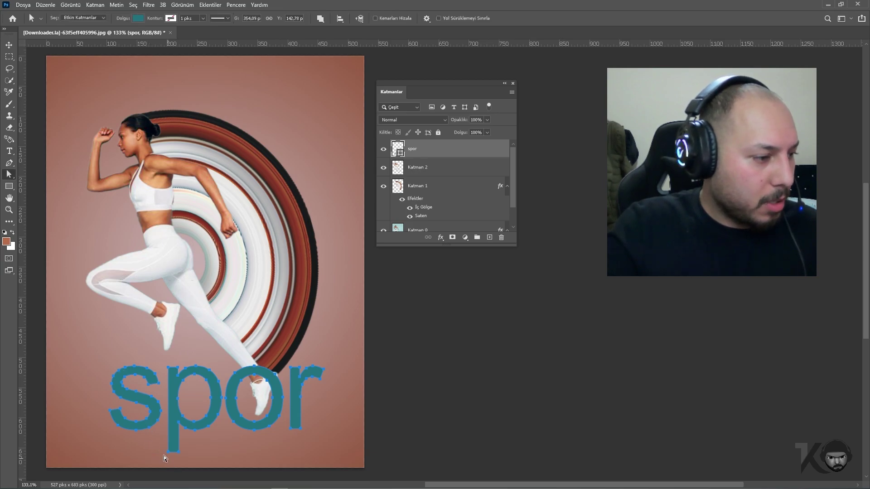
{"action": "left_click_drag", "start_coordinate": [184, 458], "coordinate": [183, 459]}
{"action": "left_click_drag", "start_coordinate": [178, 452], "coordinate": [169, 123]}
{"action": "scroll", "coordinate": [175, 217], "scroll_direction": "up", "scroll_amount": 5}
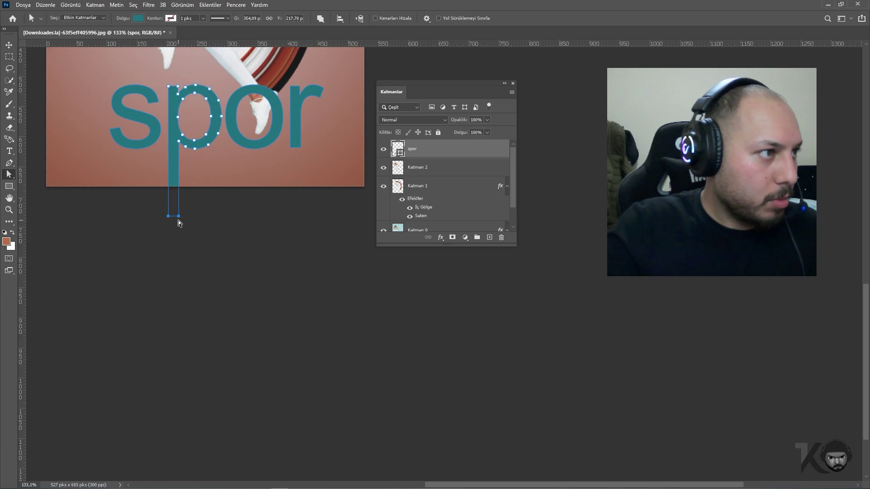
{"action": "scroll", "coordinate": [194, 232], "scroll_direction": "up", "scroll_amount": 5}
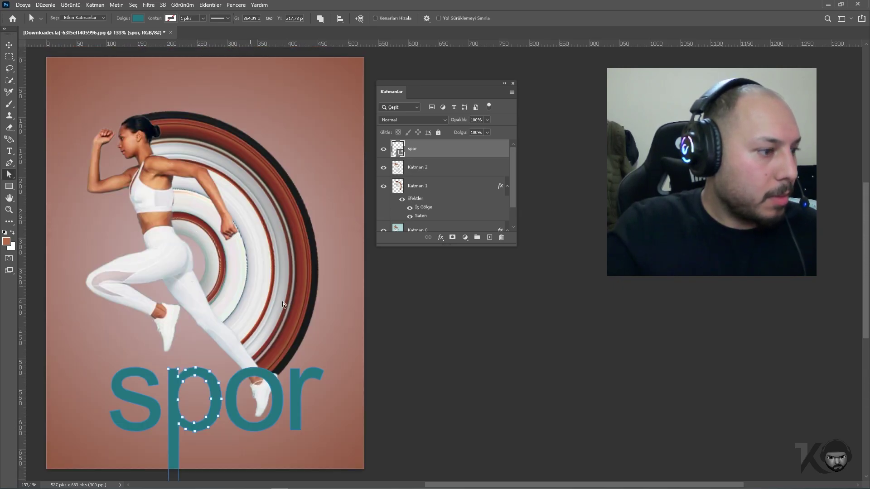
Step: Stretch the stem of the letter r straight down past the poster's bottom edge, matching the p
{"action": "left_click_drag", "start_coordinate": [300, 430], "coordinate": [300, 322]}
{"action": "scroll", "coordinate": [301, 323], "scroll_direction": "up", "scroll_amount": 4}
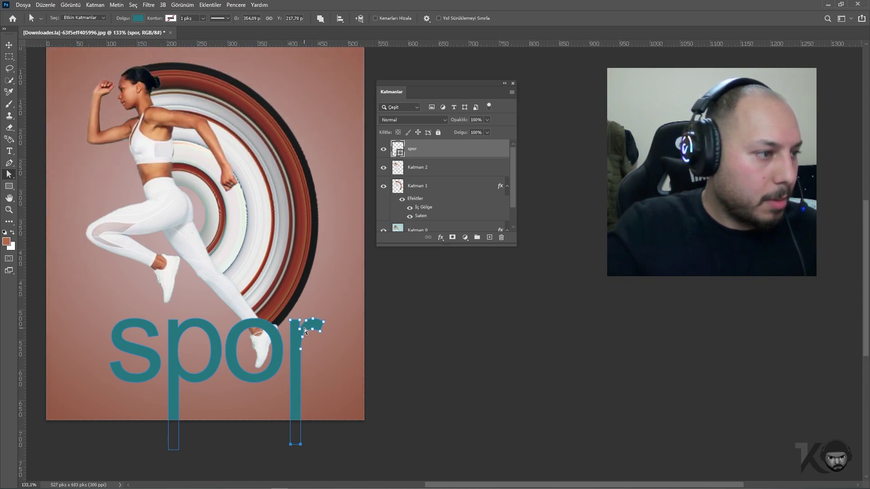
{"action": "key", "text": "h"}
{"action": "scroll", "coordinate": [317, 256], "scroll_direction": "up", "scroll_amount": 2}
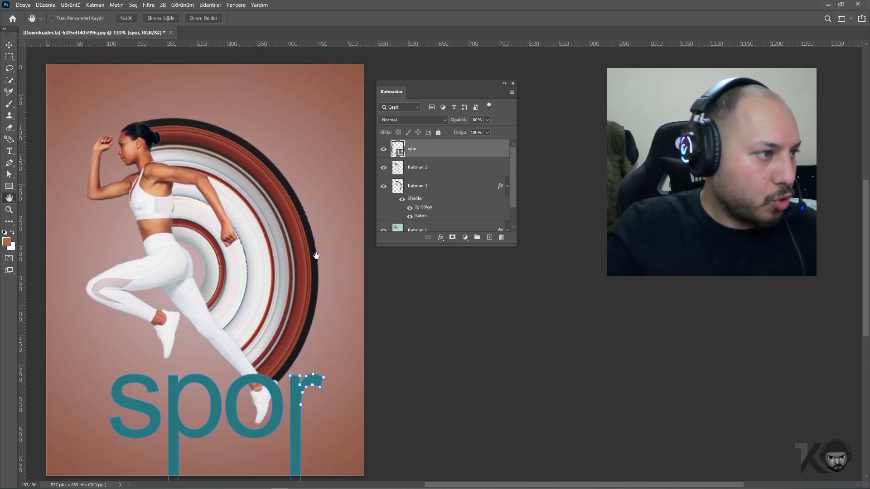
{"action": "mouse_move", "coordinate": [316, 256]}
{"action": "left_mouse_down"}
{"action": "mouse_move", "coordinate": [267, 239]}
{"action": "mouse_move", "coordinate": [317, 247]}
{"action": "left_mouse_up"}
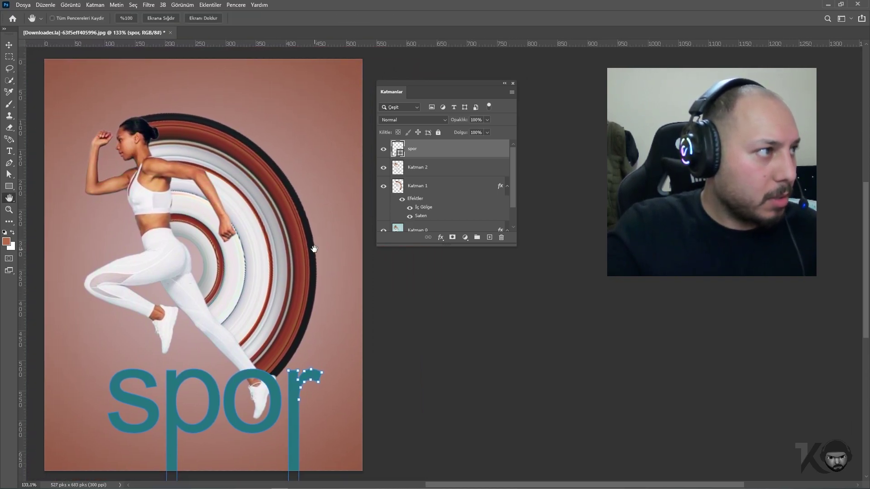
{"action": "left_click", "coordinate": [442, 169]}
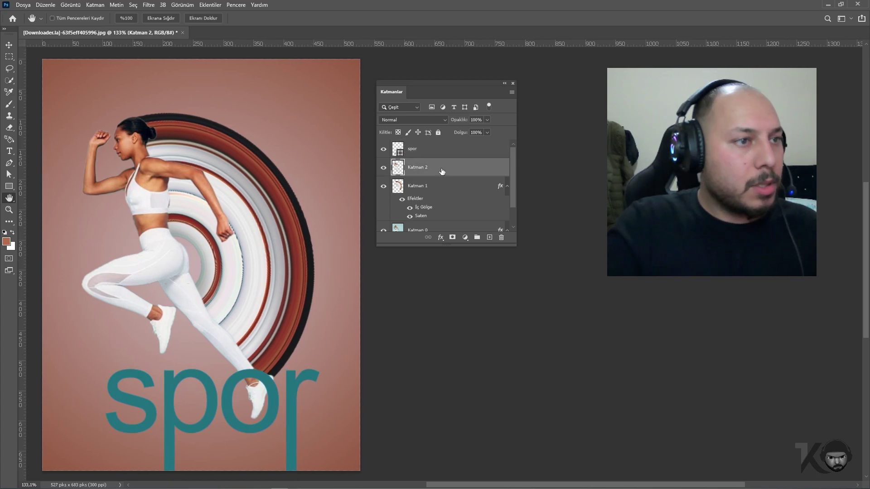
{"action": "left_click", "coordinate": [434, 153]}
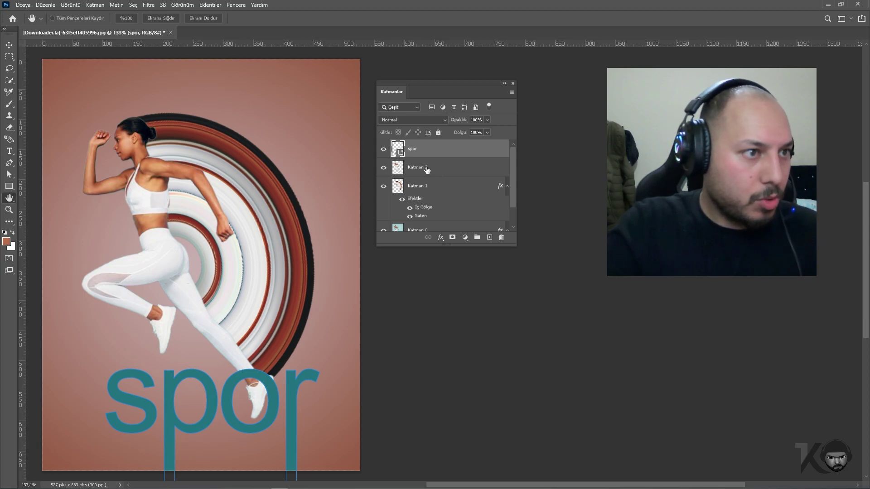
{"action": "key", "text": "l"}
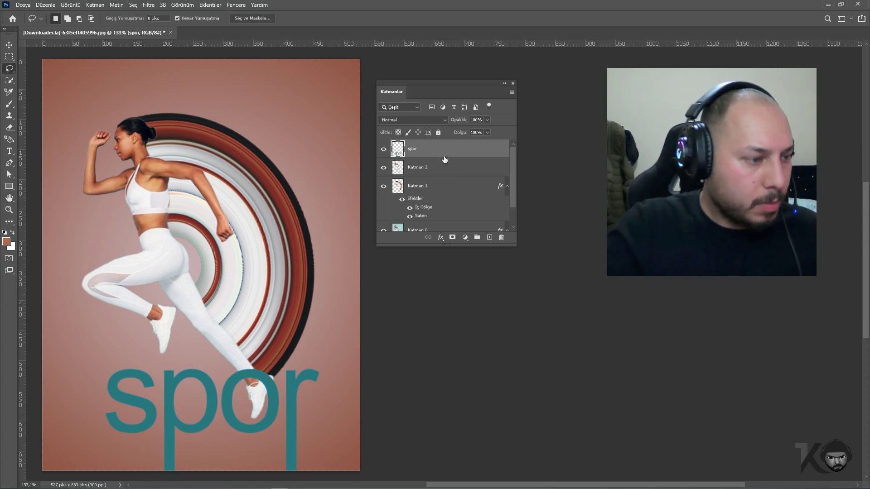
{"action": "key", "text": "ctrl+t"}
{"action": "left_click_drag", "start_coordinate": [281, 379], "coordinate": [287, 375]}
{"action": "key", "text": "Escape"}
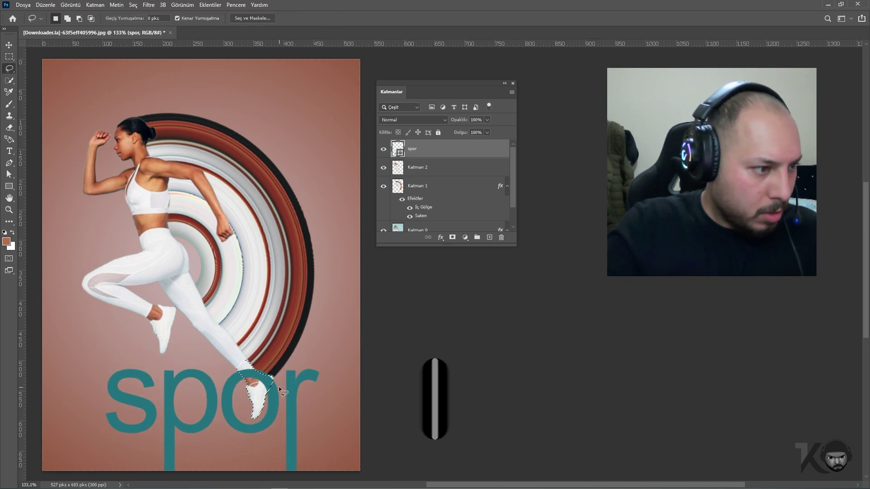
Step: Move the spor shape slightly up and to the right so the runner's rear shoe sits over the letter o
{"action": "key", "text": "ctrl+t"}
{"action": "left_click_drag", "start_coordinate": [297, 388], "coordinate": [304, 376]}
{"action": "key", "text": "Return"}
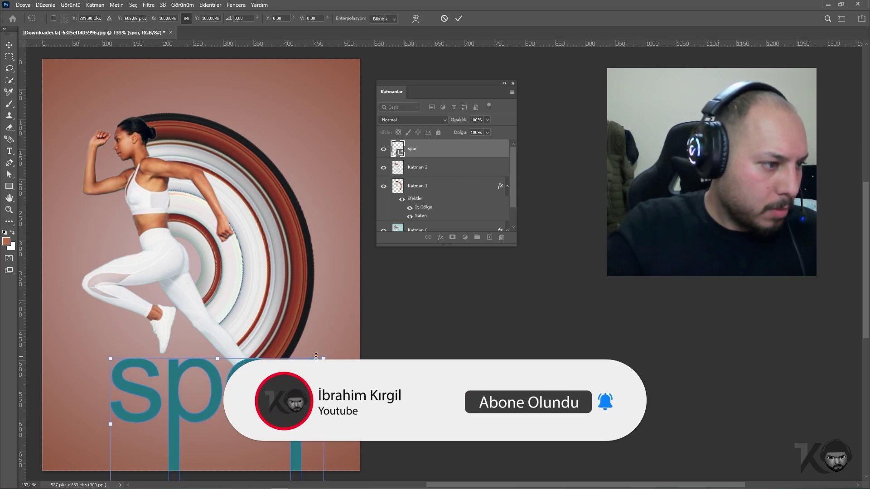
{"action": "key", "text": "l"}
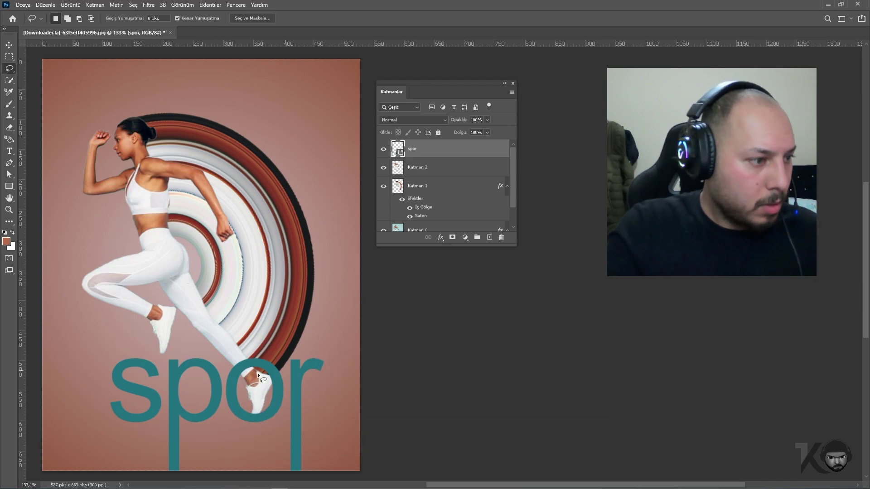
Step: Select the runner's rear shoe and ankle on the Katman 2 layer with the Quick Selection tool
{"action": "left_click", "coordinate": [8, 175]}
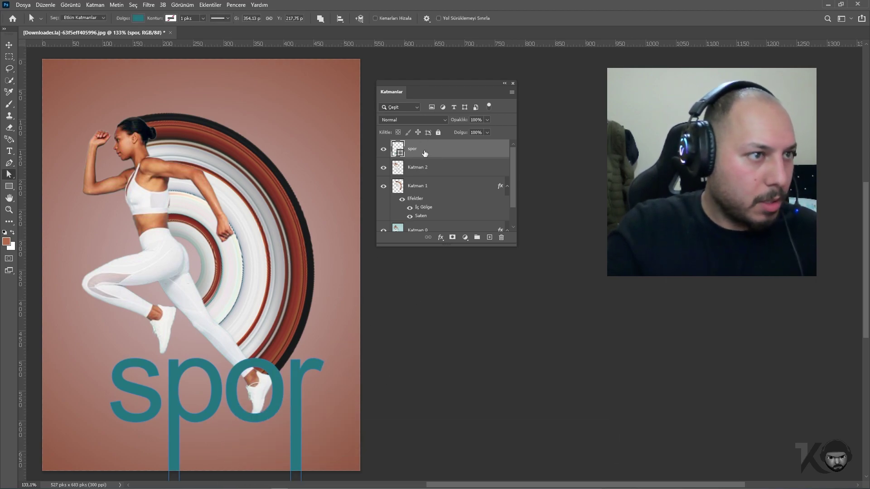
{"action": "left_click", "coordinate": [426, 170]}
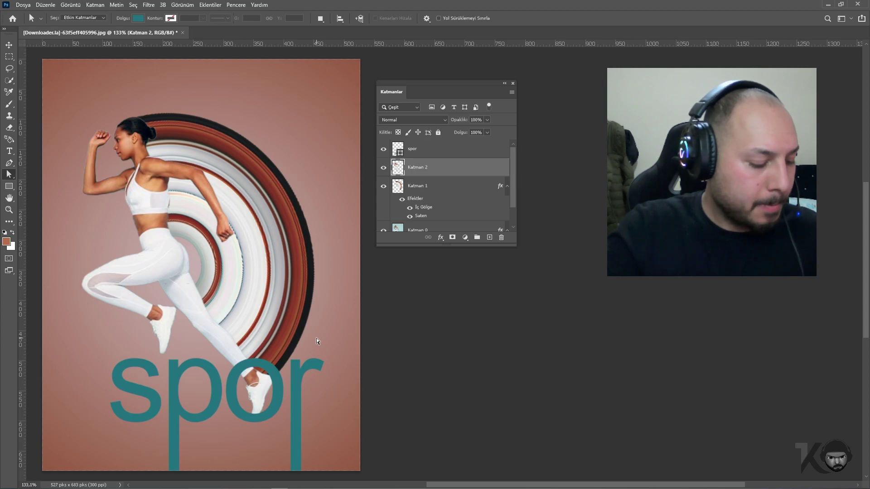
{"action": "key", "text": "w"}
{"action": "left_click_drag", "start_coordinate": [257, 399], "coordinate": [258, 392]}
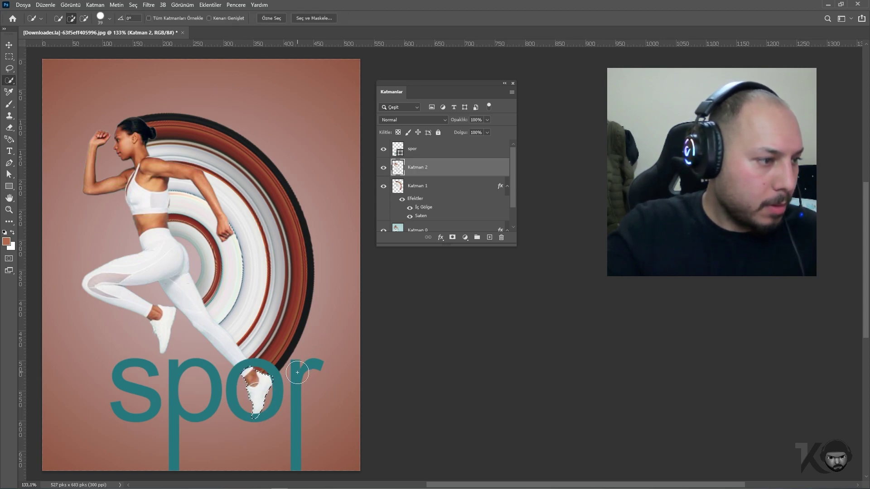
Step: Rasterize the spor layer, erase the lettering inside the shoe selection and deselect
{"action": "left_click", "coordinate": [428, 152]}
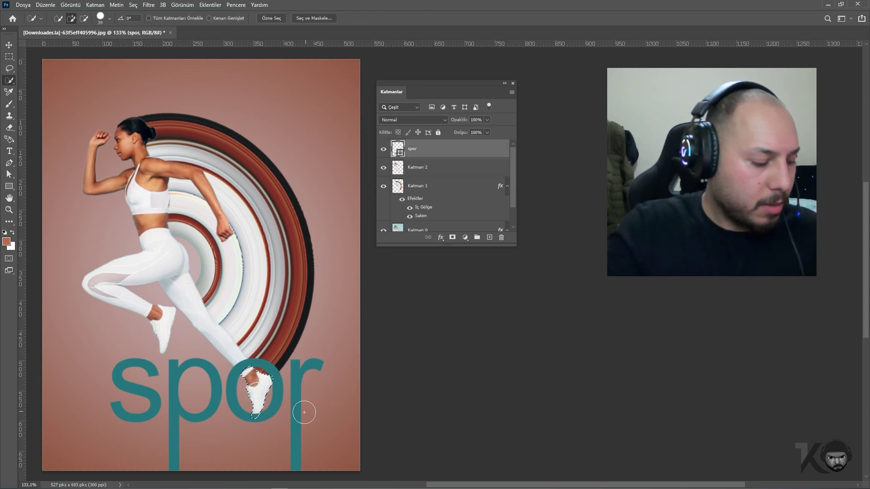
{"action": "right_click", "coordinate": [456, 154]}
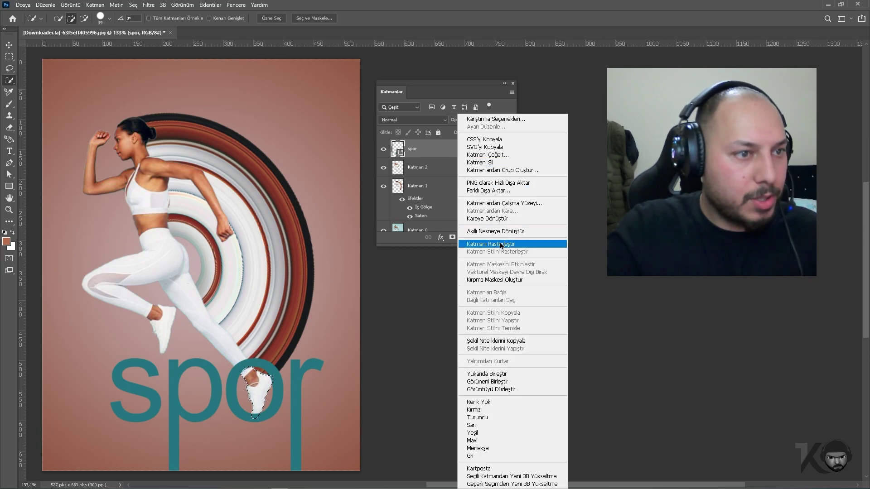
{"action": "left_click", "coordinate": [492, 245]}
{"action": "key", "text": "e"}
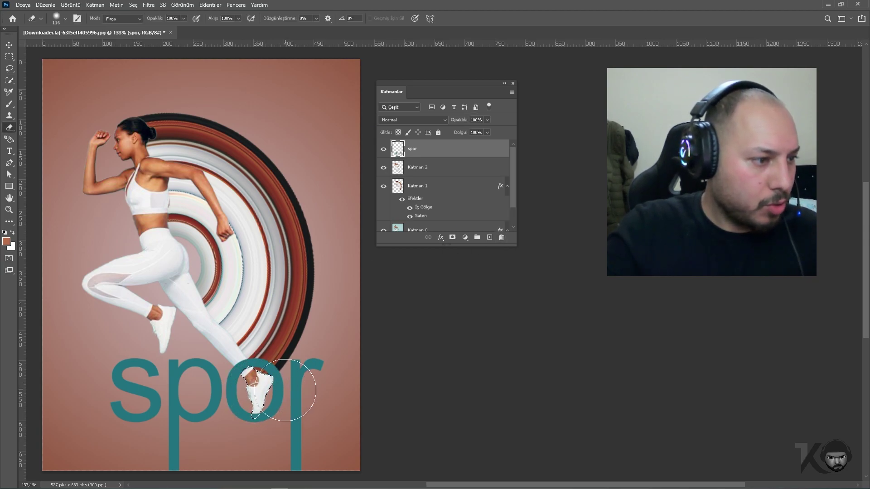
{"action": "key", "text": "ctrl+d"}
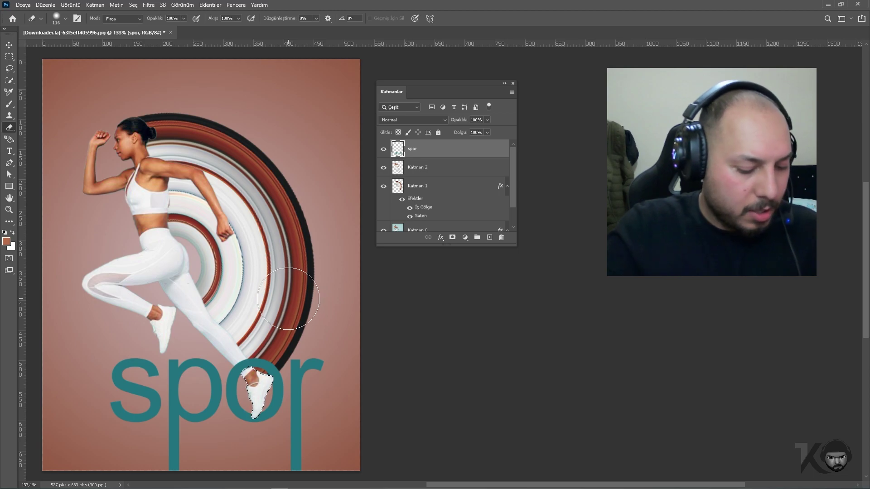
{"action": "key", "text": "l"}
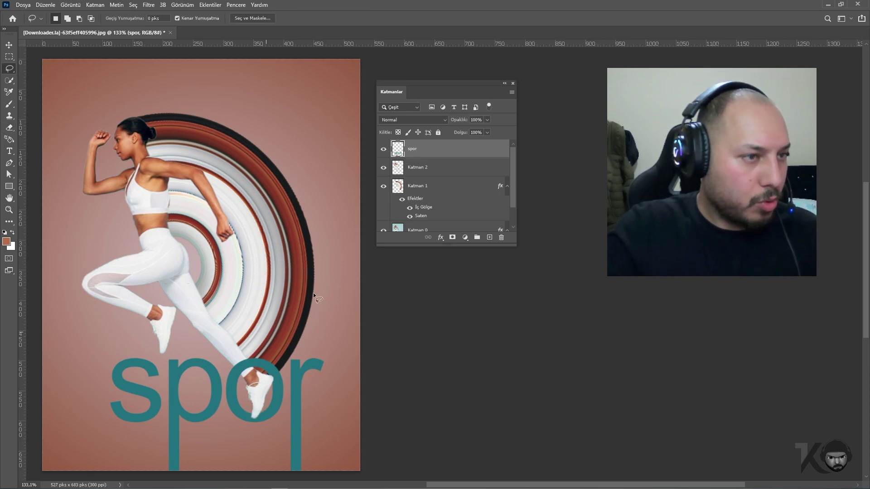
Step: Add a Color Overlay (Renk Kaplama) to the spor layer in a dark reddish brown based on the striped arc
{"action": "left_click", "coordinate": [440, 237]}
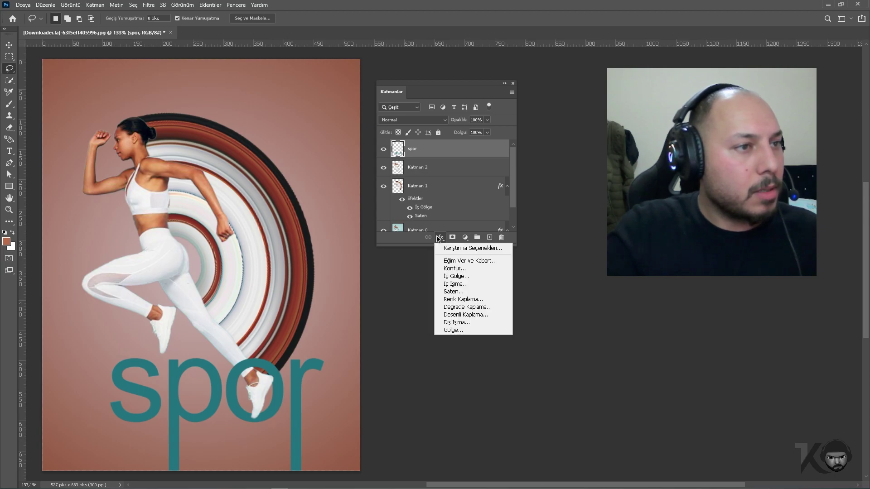
{"action": "left_click", "coordinate": [472, 301]}
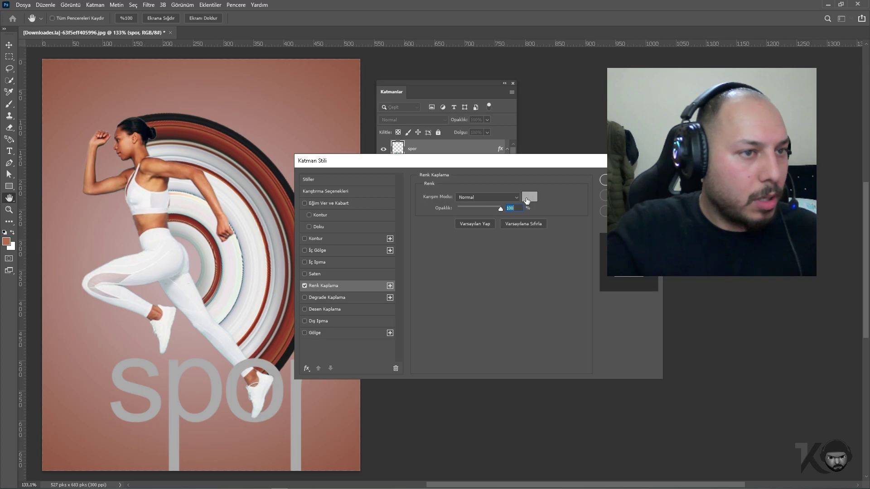
{"action": "left_click", "coordinate": [527, 201]}
{"action": "left_click", "coordinate": [274, 107]}
{"action": "mouse_move", "coordinate": [513, 184]}
{"action": "left_mouse_down"}
{"action": "mouse_move", "coordinate": [500, 188]}
{"action": "mouse_move", "coordinate": [497, 204]}
{"action": "mouse_move", "coordinate": [483, 198]}
{"action": "left_mouse_up"}
{"action": "left_click", "coordinate": [490, 211]}
{"action": "left_click", "coordinate": [598, 161]}
{"action": "left_click_drag", "start_coordinate": [484, 167], "coordinate": [559, 166]}
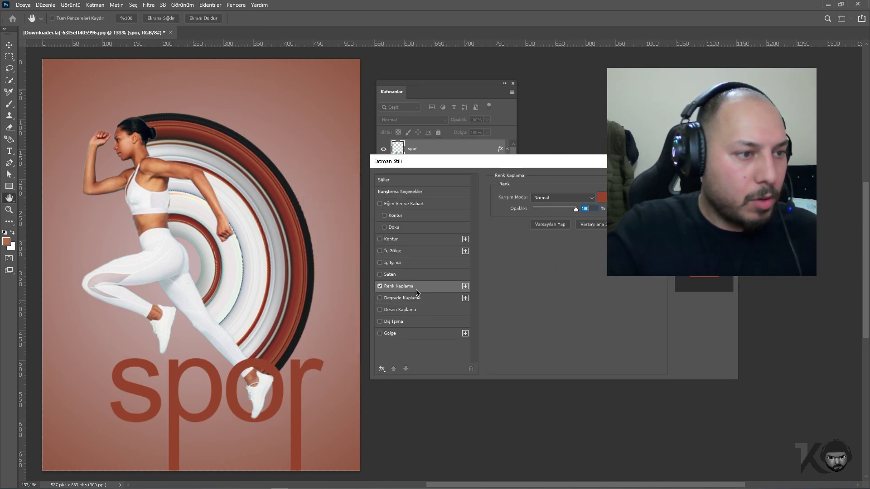
Step: Enable Gradient Overlay (Degrade Kaplama) on the spor layer and turn off its Color Overlay (Renk Kaplama)
{"action": "left_click", "coordinate": [380, 298]}
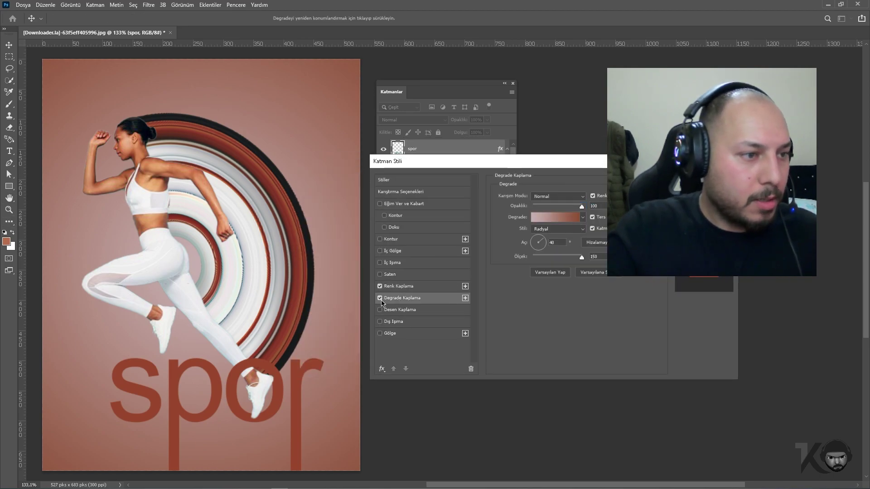
{"action": "left_click", "coordinate": [570, 221]}
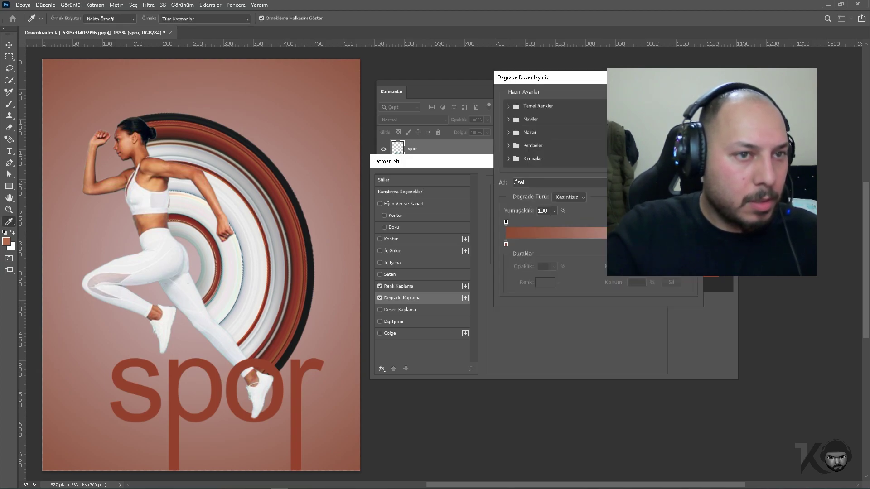
{"action": "left_click", "coordinate": [677, 94]}
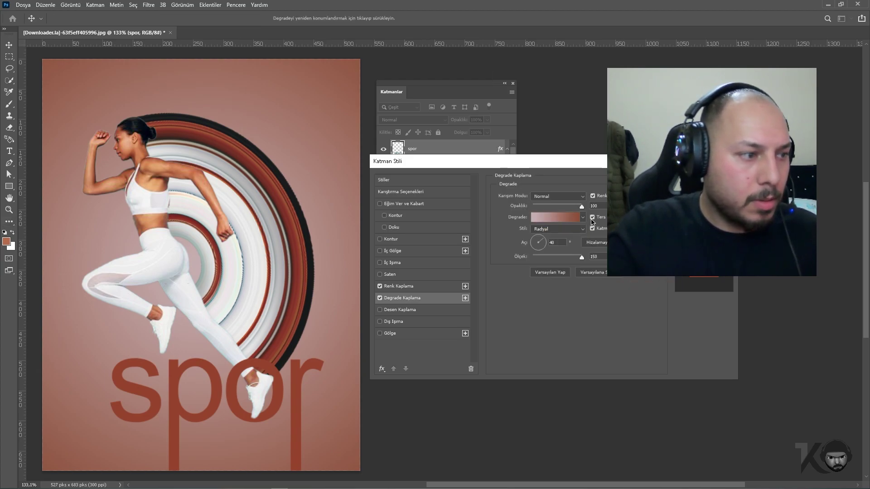
{"action": "left_click", "coordinate": [382, 289]}
{"action": "left_click", "coordinate": [381, 287]}
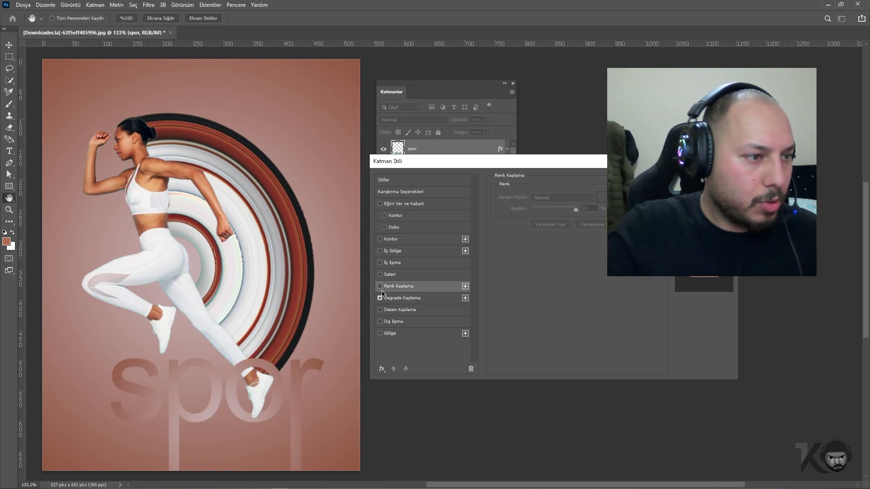
{"action": "left_click", "coordinate": [416, 300]}
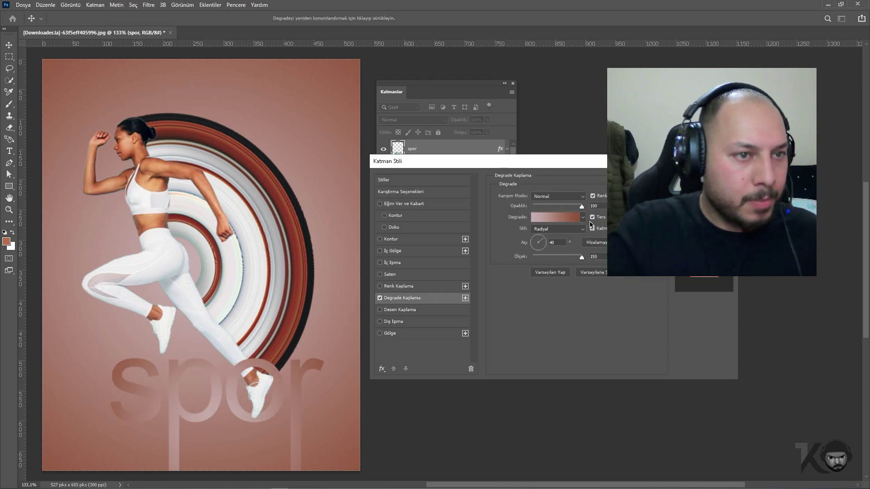
{"action": "left_click", "coordinate": [575, 220]}
{"action": "left_click", "coordinate": [677, 94]}
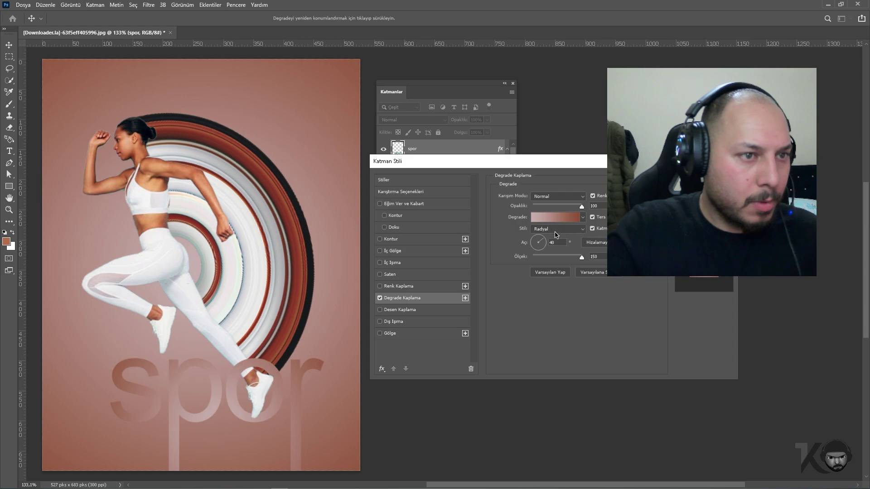
{"action": "left_click_drag", "start_coordinate": [581, 207], "coordinate": [586, 210]}
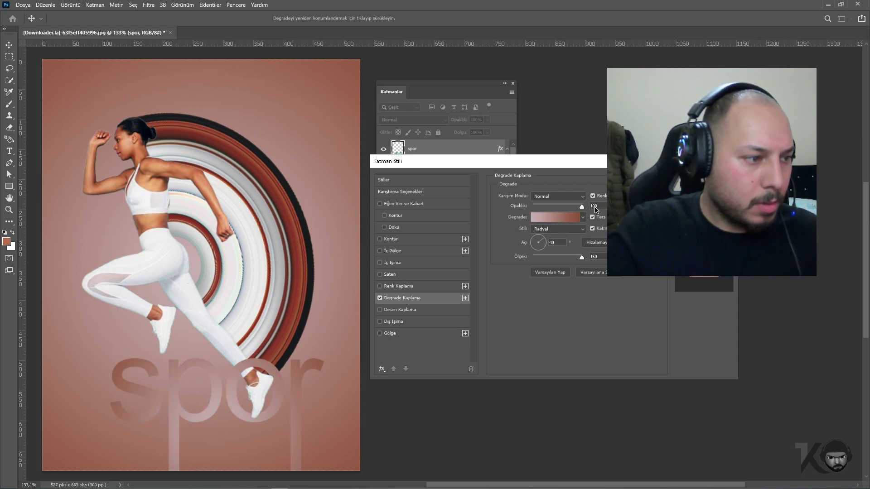
{"action": "left_click", "coordinate": [594, 207]}
Step: Add an outside (Dış) Stroke (Kontur) of 1 px to the spor layer
{"action": "left_click", "coordinate": [381, 239]}
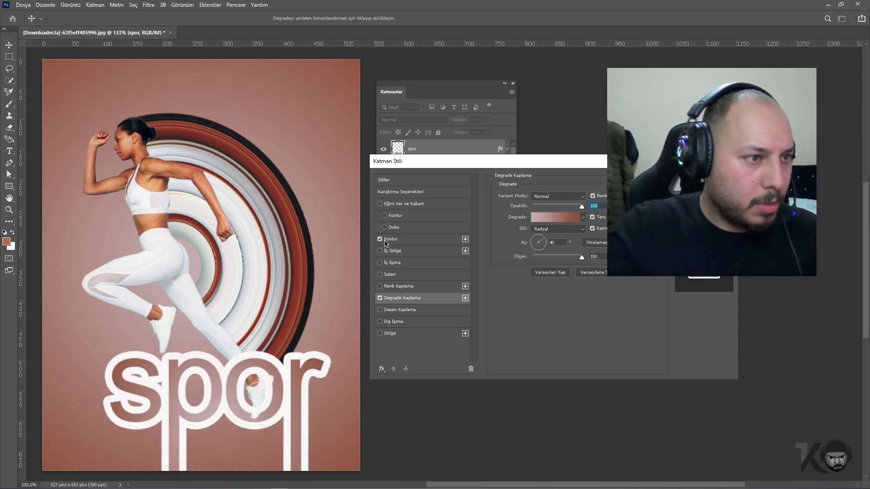
{"action": "left_click", "coordinate": [387, 241]}
{"action": "left_click_drag", "start_coordinate": [539, 201], "coordinate": [534, 202]}
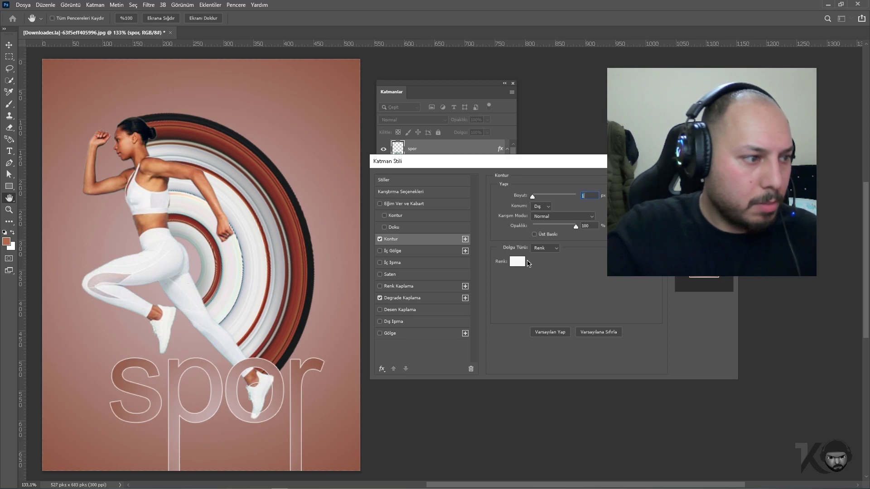
{"action": "left_click", "coordinate": [541, 206]}
{"action": "left_click", "coordinate": [541, 206]}
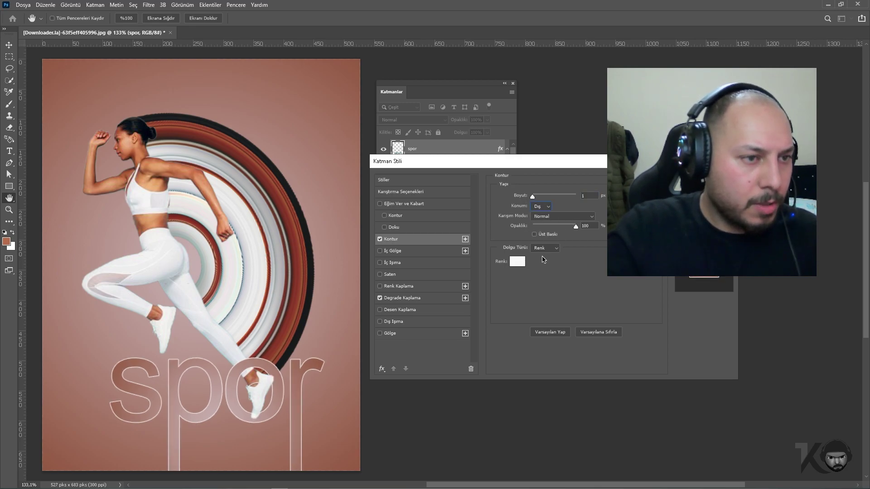
Step: Set the spor layer's stroke color to the muted pink-brown be988f and apply the layer style
{"action": "left_click", "coordinate": [515, 261]}
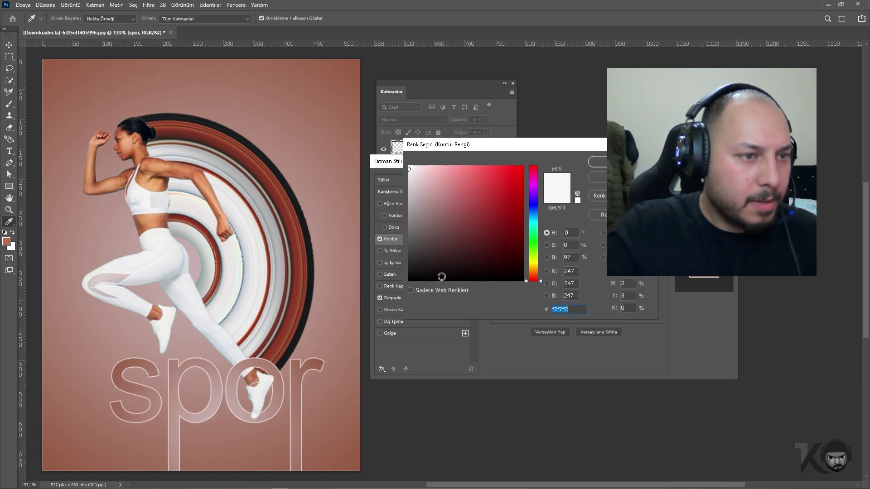
{"action": "left_click", "coordinate": [295, 350]}
{"action": "left_click", "coordinate": [442, 208]}
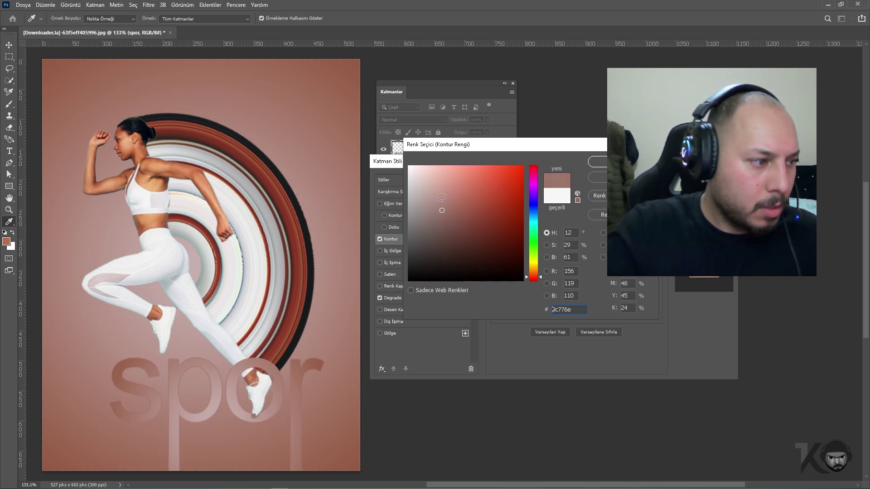
{"action": "left_click", "coordinate": [440, 198]}
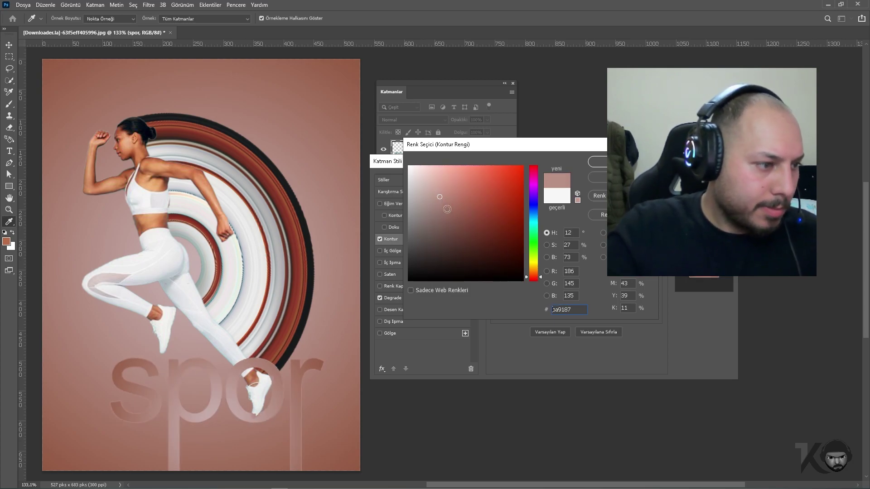
{"action": "left_click", "coordinate": [436, 195]}
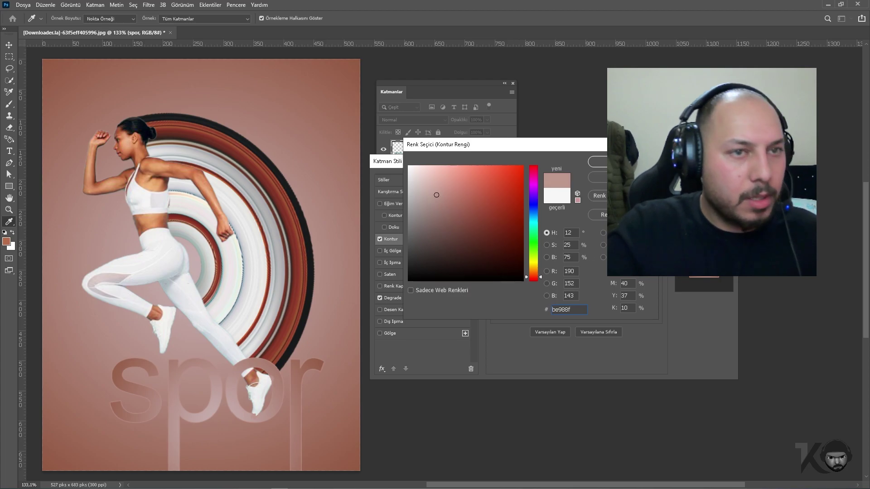
{"action": "left_click", "coordinate": [598, 162]}
{"action": "key", "text": "Return"}
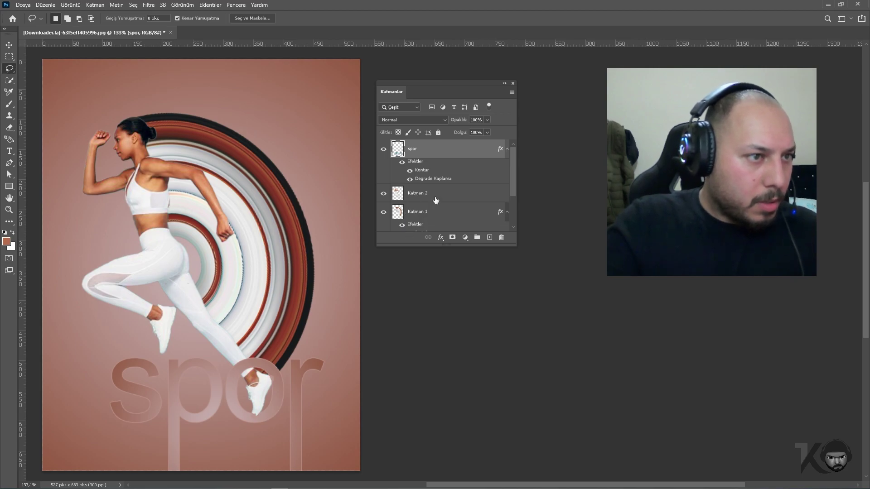
Step: Select the runner's rear shoe again on the Katman 2 layer with the Quick Selection tool
{"action": "left_click", "coordinate": [435, 200]}
{"action": "key", "text": "w"}
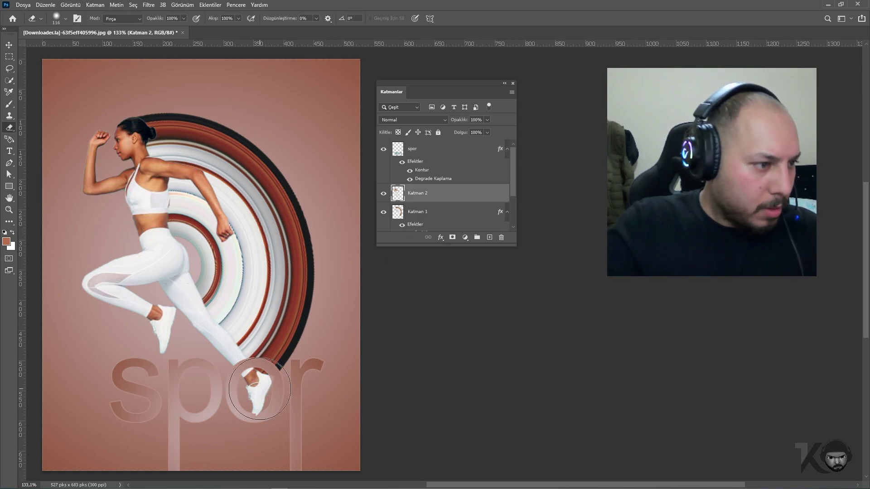
{"action": "mouse_move", "coordinate": [268, 398]}
{"action": "left_mouse_down"}
{"action": "mouse_move", "coordinate": [266, 411]}
{"action": "mouse_move", "coordinate": [260, 383]}
{"action": "left_mouse_up"}
Step: Erase the spor layer's lettering and outline inside the shoe selection, and deselect
{"action": "left_click", "coordinate": [428, 171]}
{"action": "key", "text": "e"}
{"action": "scroll", "coordinate": [276, 411], "scroll_direction": "up", "scroll_amount": 5}
{"action": "mouse_move", "coordinate": [272, 401]}
{"action": "left_mouse_down"}
{"action": "mouse_move", "coordinate": [249, 407]}
{"action": "mouse_move", "coordinate": [245, 439]}
{"action": "left_mouse_up"}
{"action": "key", "text": "ctrl+0"}
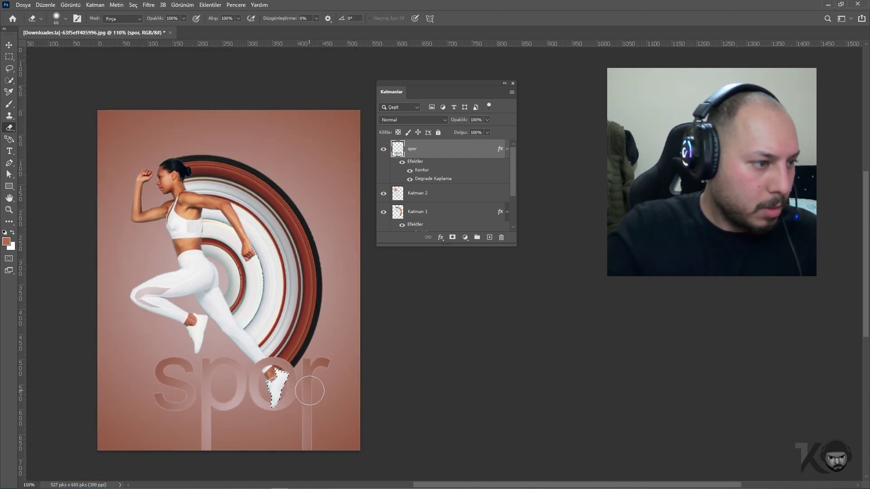
{"action": "key", "text": "l"}
{"action": "scroll", "coordinate": [310, 377], "scroll_direction": "up", "scroll_amount": 2}
{"action": "scroll", "coordinate": [293, 368], "scroll_direction": "down", "scroll_amount": 1}
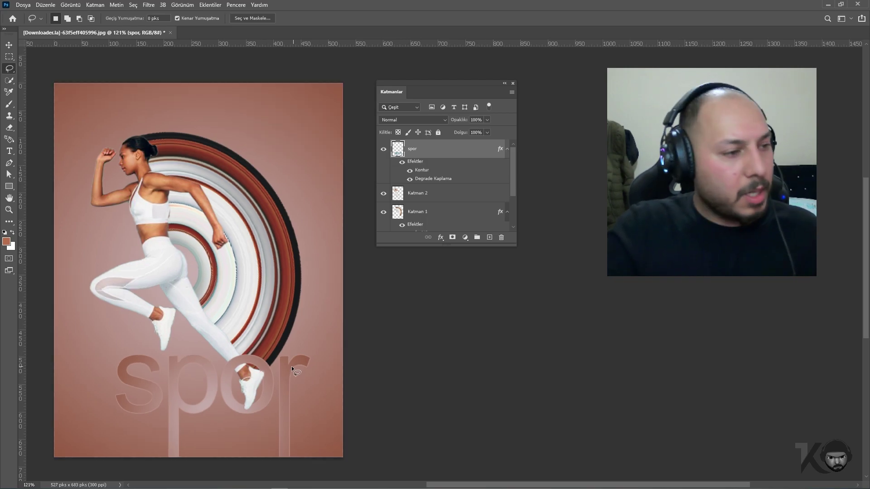
Step: Change the brown first color stop of the spor layer's Gradient Overlay (Degrade Kaplama) to dark brown 3c1403
{"action": "double_click", "coordinate": [434, 178]}
{"action": "left_click", "coordinate": [558, 217]}
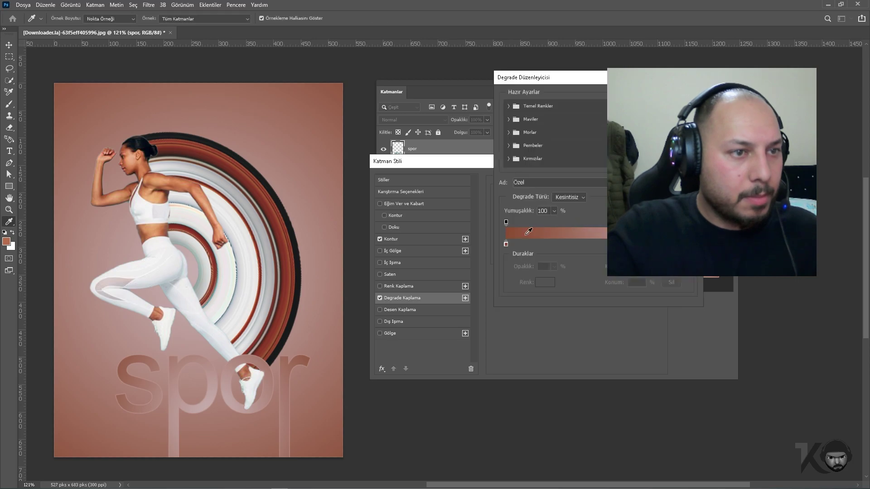
{"action": "left_click", "coordinate": [507, 244]}
{"action": "left_click", "coordinate": [545, 282]}
{"action": "left_click", "coordinate": [514, 221]}
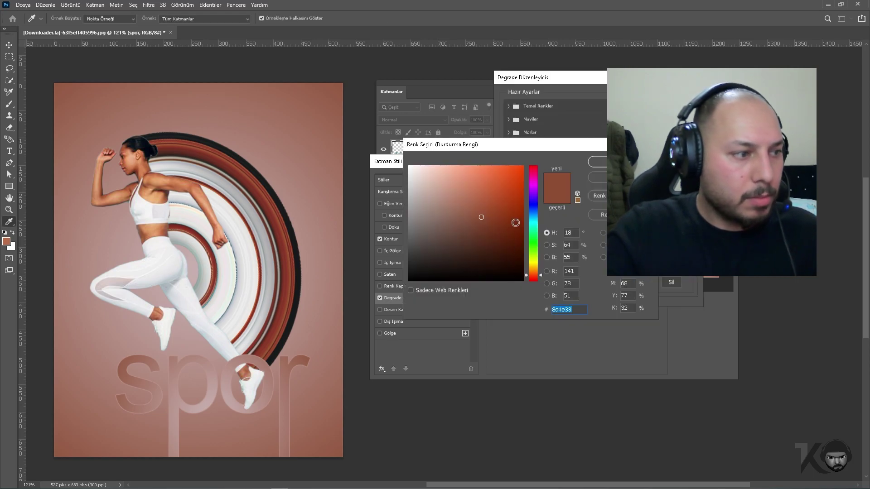
{"action": "left_click_drag", "start_coordinate": [514, 221], "coordinate": [516, 245]}
{"action": "left_click", "coordinate": [516, 253]}
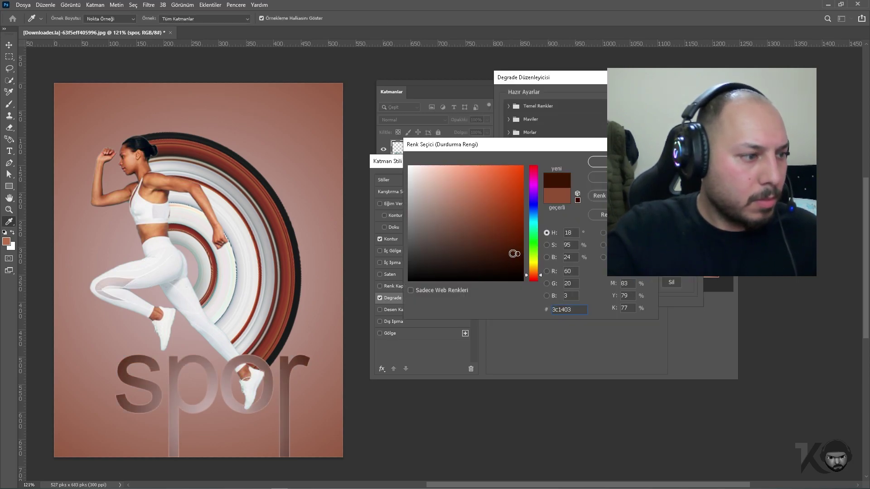
{"action": "left_click", "coordinate": [612, 162]}
Step: Set the light end stop of the lettering's gradient to reddish brown ad7763 and apply the layer style
{"action": "left_click", "coordinate": [691, 244]}
{"action": "left_click", "coordinate": [545, 282]}
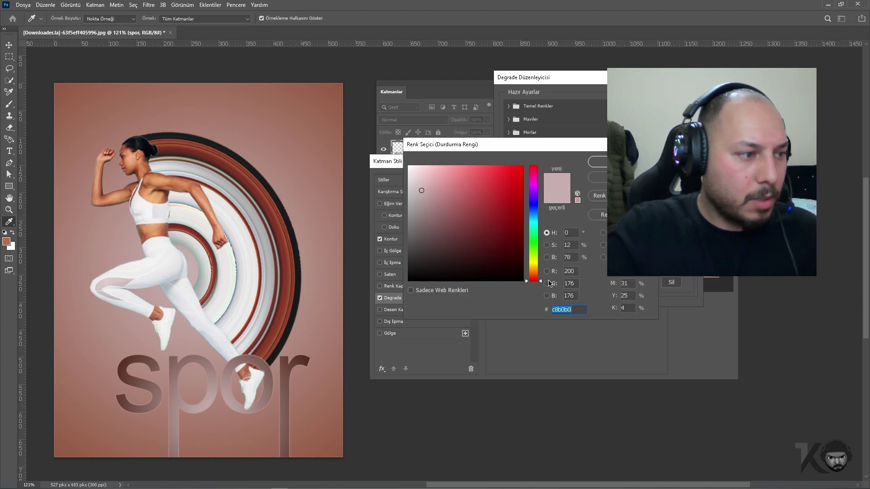
{"action": "left_click", "coordinate": [325, 119]}
{"action": "left_click_drag", "start_coordinate": [449, 221], "coordinate": [458, 203]}
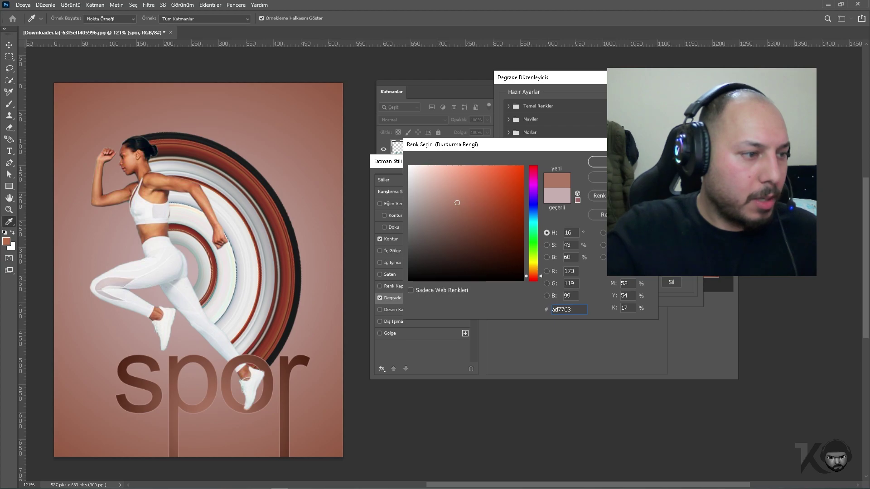
{"action": "left_click", "coordinate": [598, 162]}
{"action": "key", "text": "Return"}
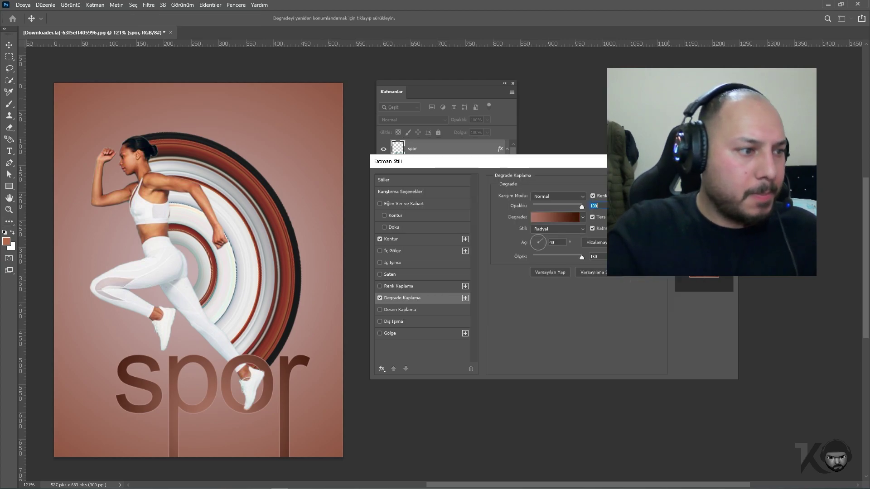
{"action": "key", "text": "Return"}
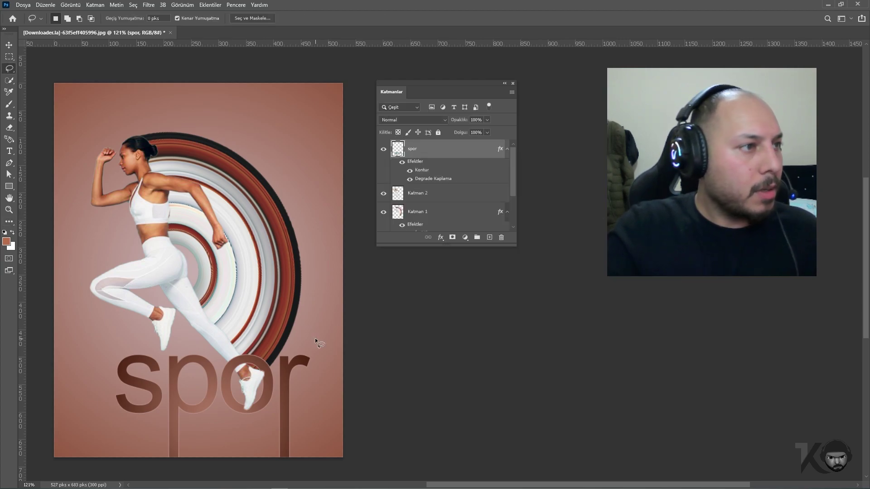